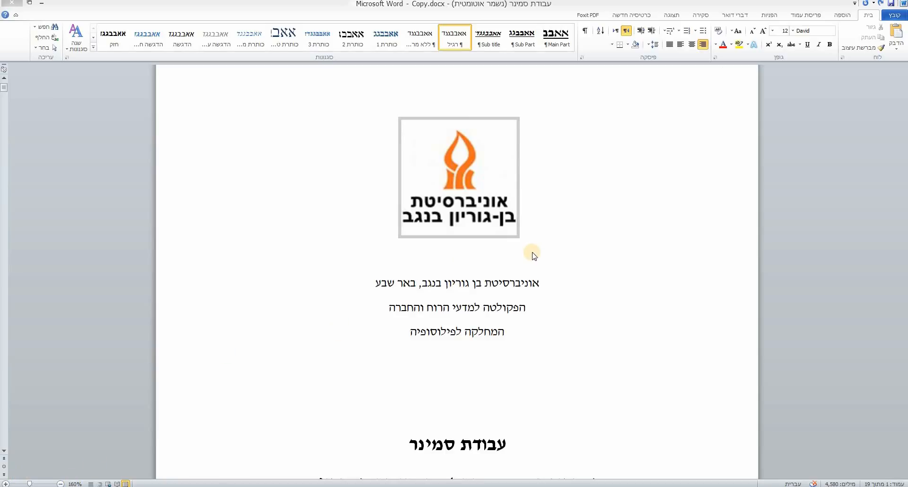
# Examine the opening pages of the seminar paper and where the הקדמה heading sits beneath the title
pyautogui.scroll(-10, 539, 265)
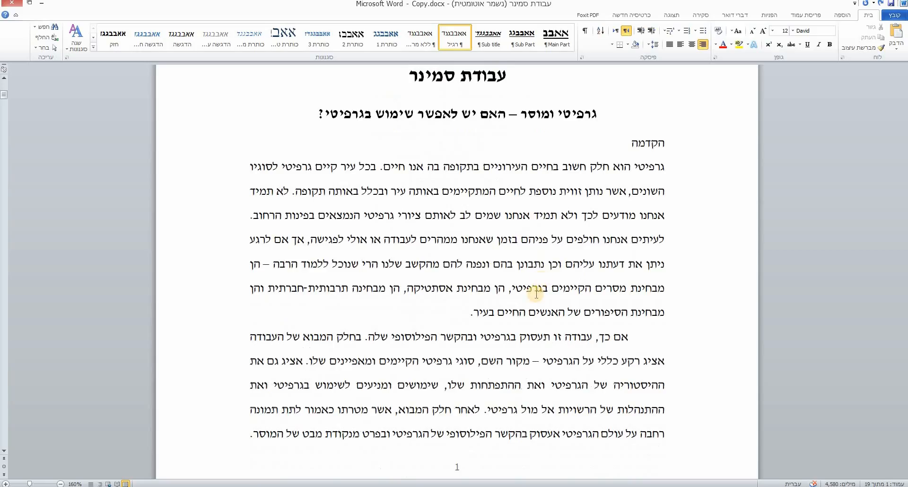
pyautogui.scroll(-15, 536, 295)
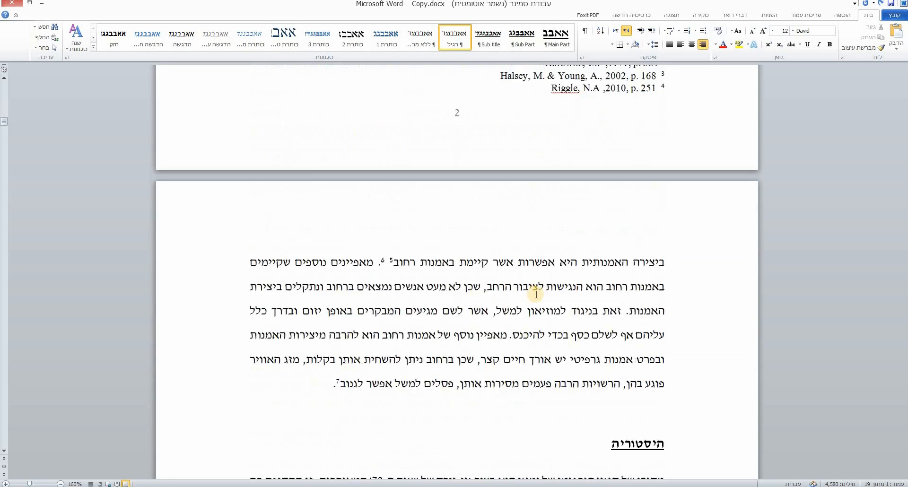
pyautogui.scroll(20, 535, 295)
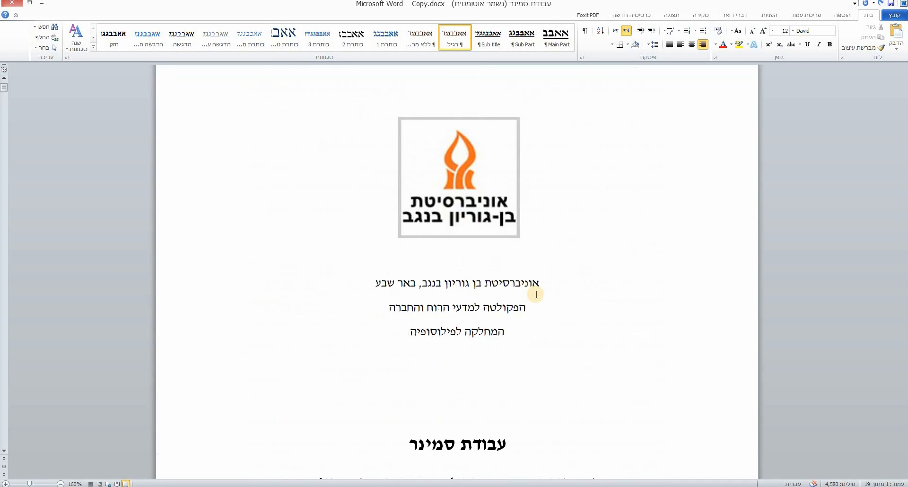
pyautogui.scroll(-3, 537, 294)
pyautogui.scroll(-1, 536, 295)
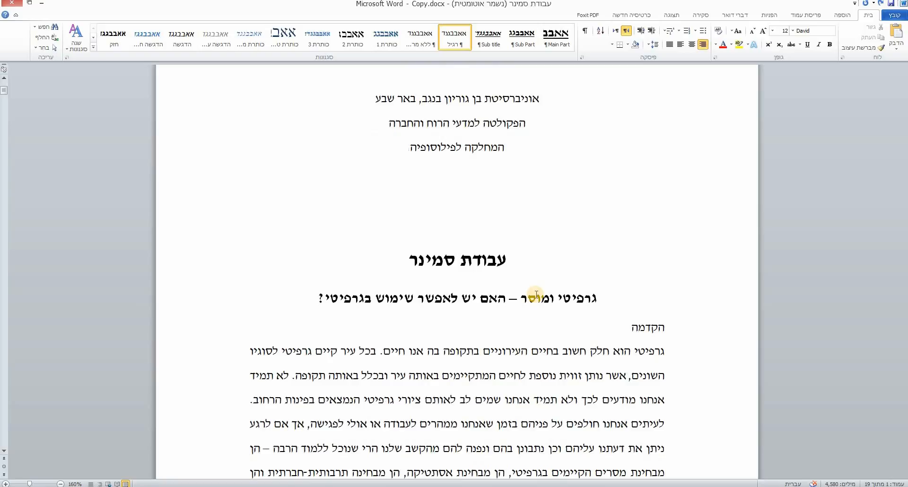
pyautogui.scroll(2, 536, 294)
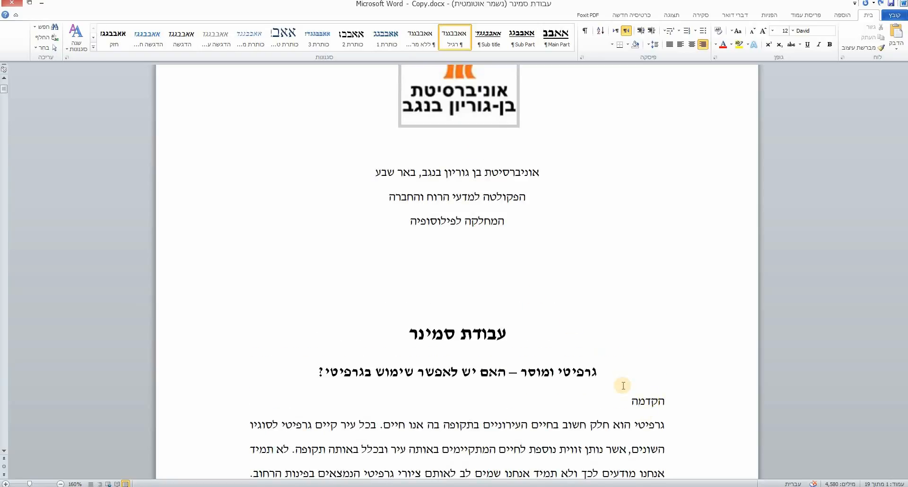
pyautogui.scroll(-1, 624, 386)
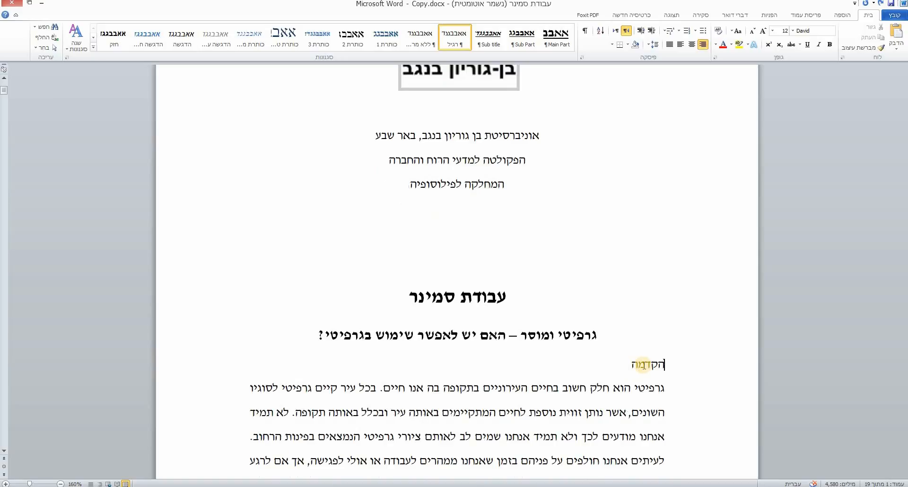
pyautogui.doubleClick(643, 365)
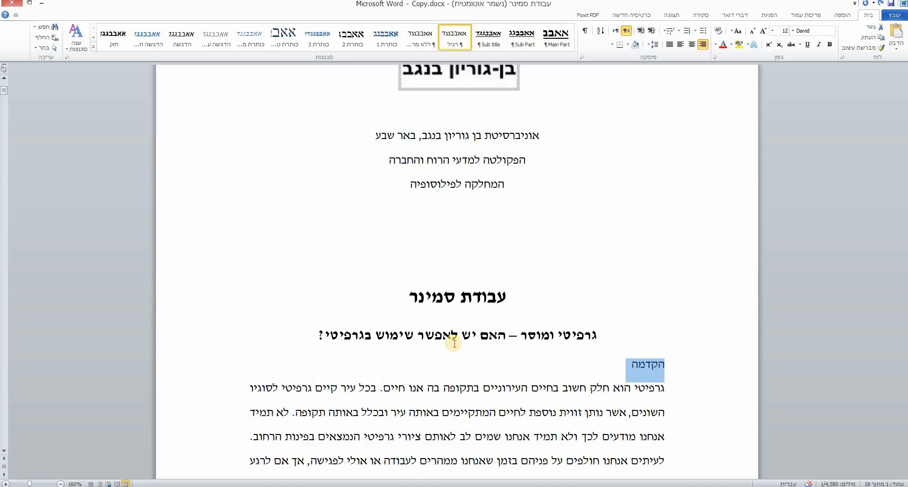
pyautogui.scroll(-1, 454, 343)
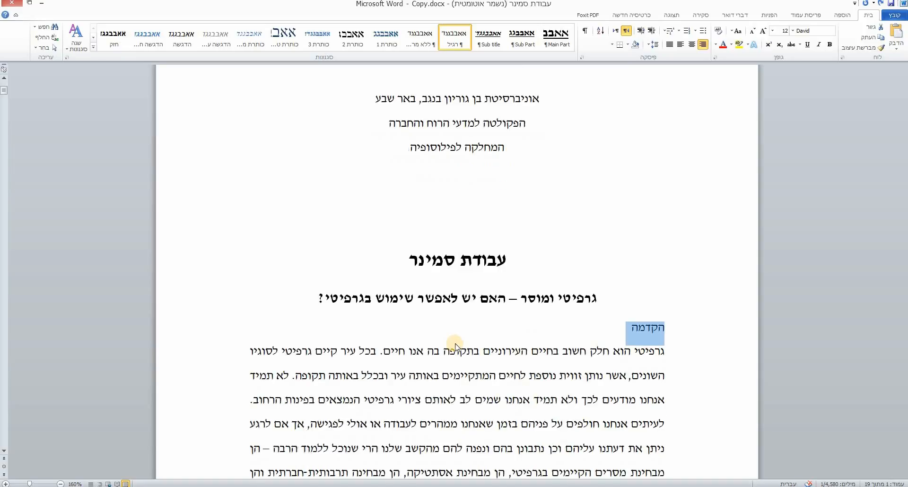
pyautogui.click(660, 331)
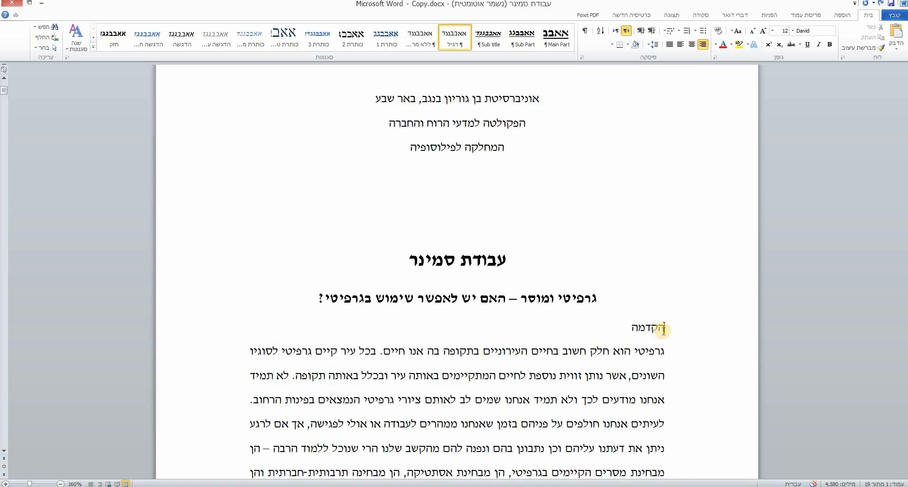
pyautogui.click(311, 298)
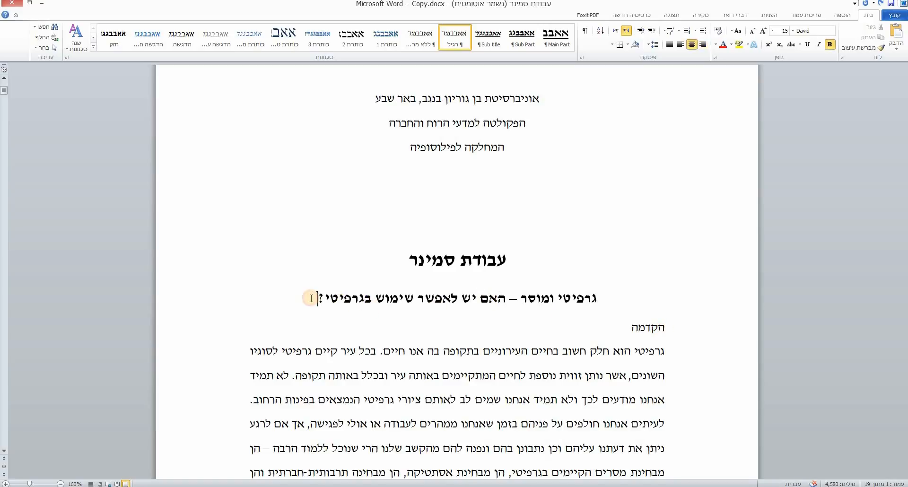
pyautogui.scroll(3, 311, 298)
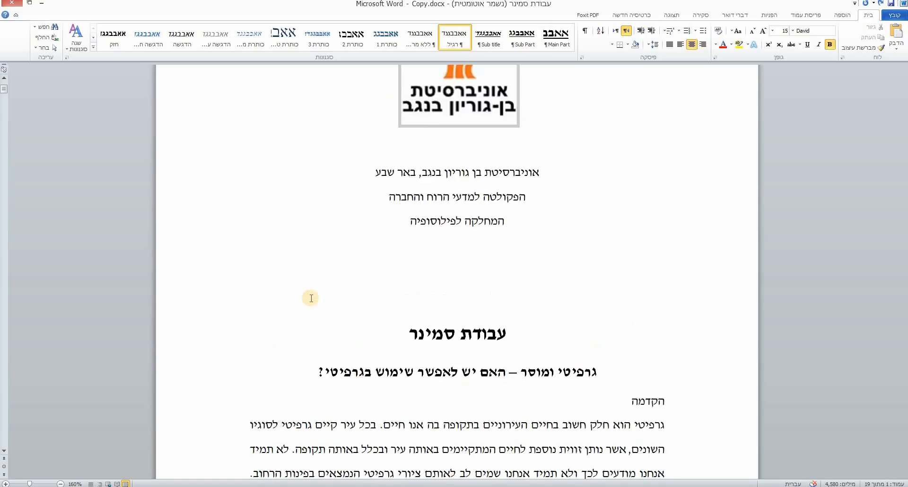
pyautogui.scroll(-1, 311, 298)
# Push the הקדמה heading onto the second page by inserting blank lines before it
pyautogui.click(663, 402)
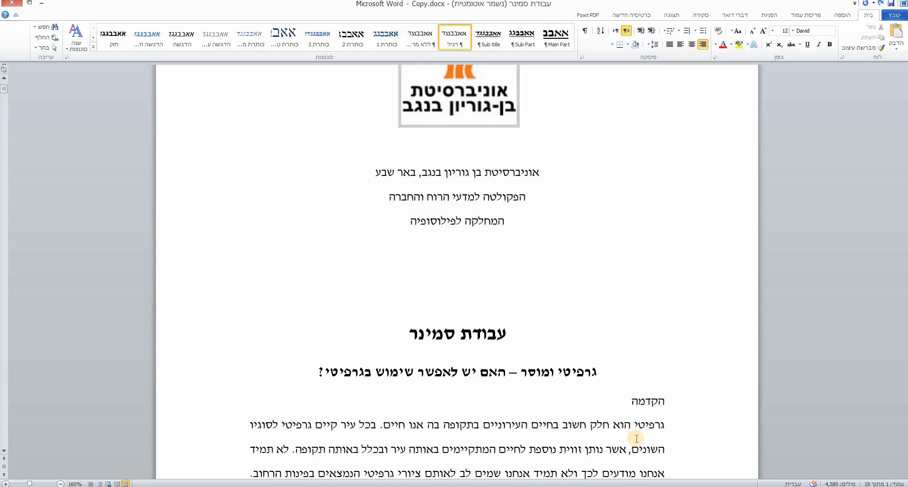
pyautogui.scroll(-1, 644, 411)
pyautogui.click(674, 374)
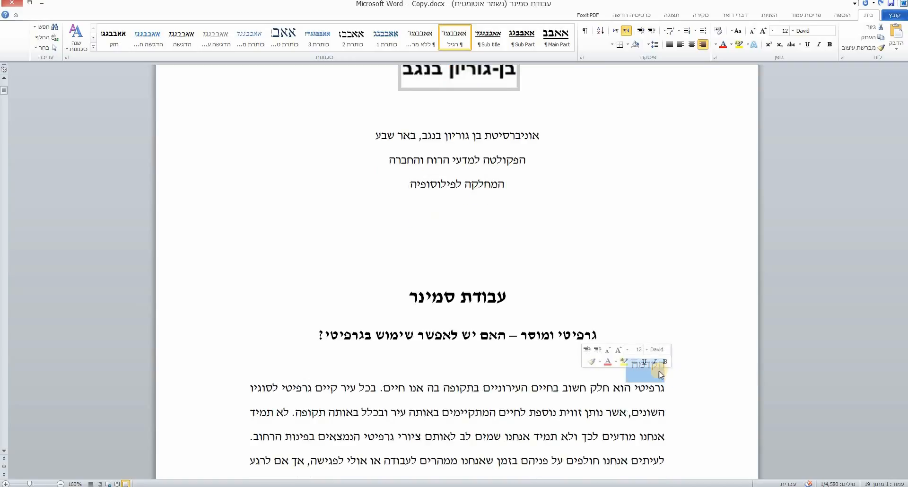
pyautogui.click(663, 372)
pyautogui.press('Return')
pyautogui.press('Return')
pyautogui.press('Return')
pyautogui.press('Return')
pyautogui.press('Return')
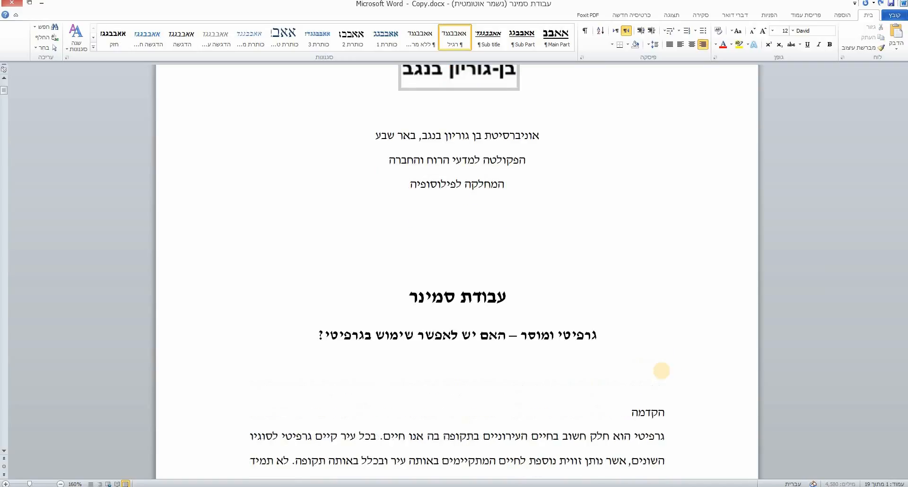
pyautogui.scroll(-5, 681, 367)
pyautogui.scroll(-3, 662, 383)
pyautogui.press('Return')
pyautogui.press('Return')
pyautogui.press('Return')
pyautogui.press('Return')
pyautogui.press('Return')
pyautogui.press('Return')
pyautogui.press('Return')
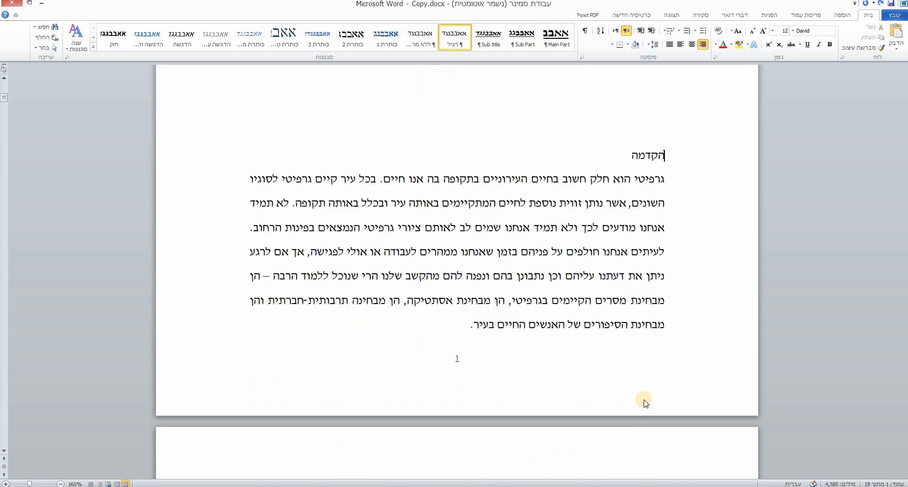
pyautogui.press('Return')
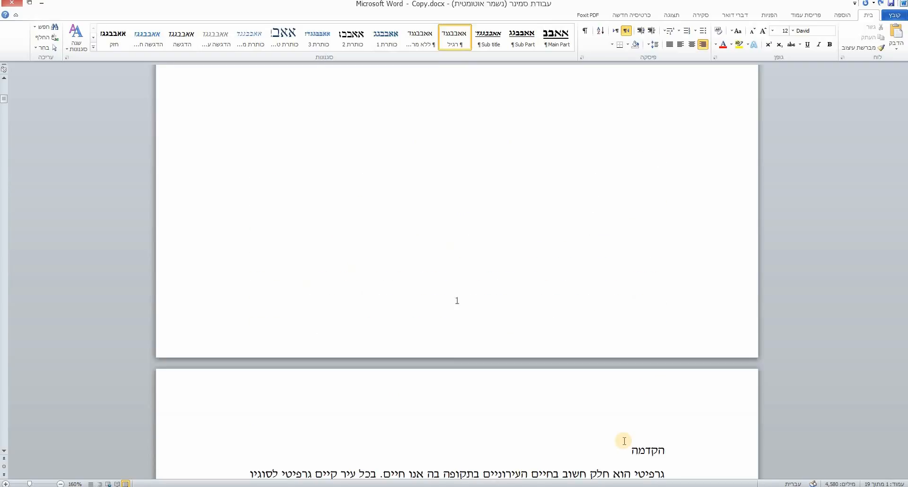
# Add שם and מרצה lines with the student's and lecturer's names below the title, plus the line "קורס : כלשהו"
pyautogui.scroll(-3, 653, 379)
pyautogui.scroll(4, 639, 351)
pyautogui.scroll(12, 639, 351)
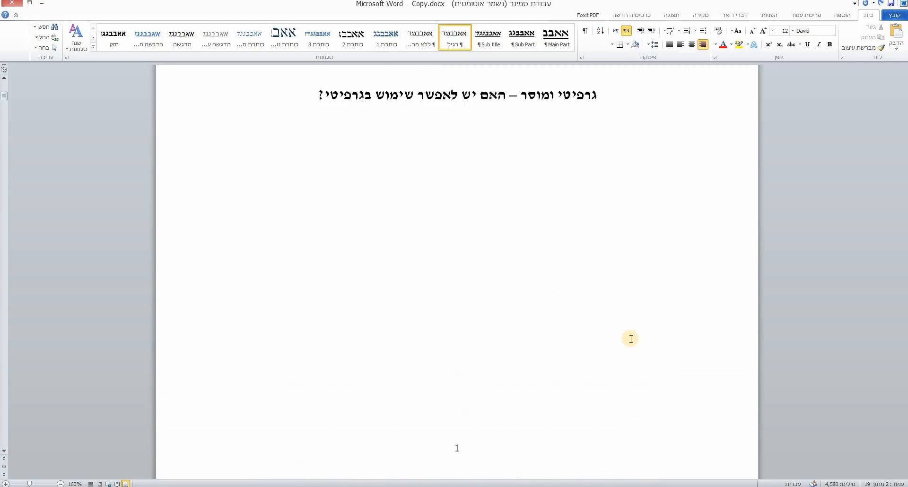
pyautogui.click(612, 311)
pyautogui.scroll(1, 553, 297)
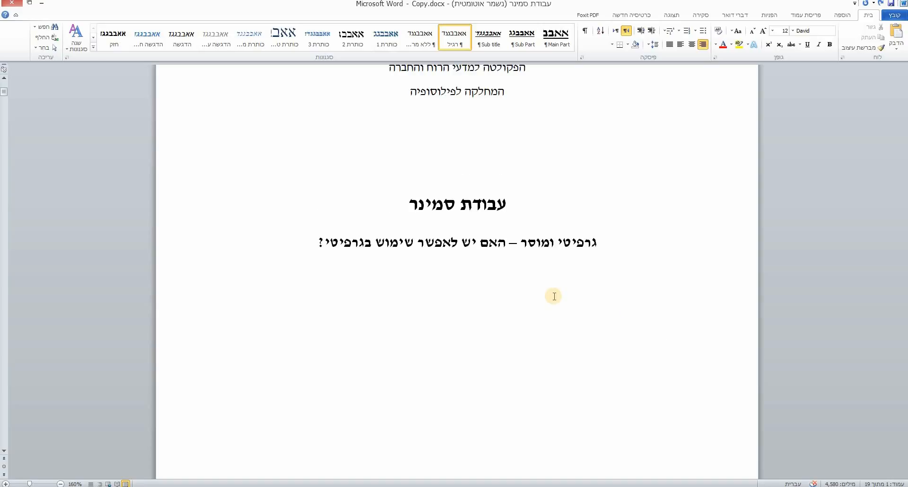
pyautogui.scroll(3, 554, 297)
pyautogui.scroll(-3, 553, 296)
pyautogui.write('שם אר')
pyautogui.press('BackSpace')
pyautogui.press('BackSpace')
pyautogui.write(': ארז')
pyautogui.press('Return')
pyautogui.write('מרצה : חיים')
pyautogui.press('Return')
pyautogui.write('קו')
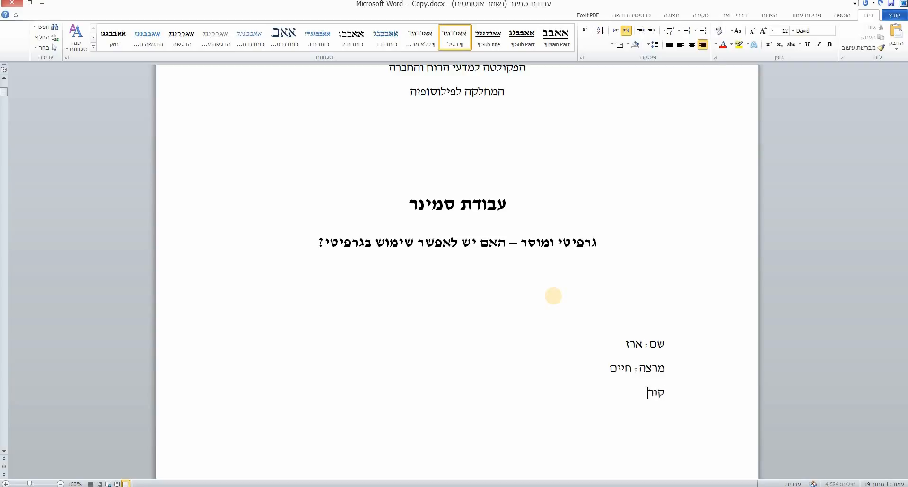
pyautogui.write('רס : כלשהו')
# Examine the blank lines above the הקדמה heading on the second page and the detail lines on the cover page
pyautogui.scroll(-4, 605, 286)
pyautogui.scroll(-6, 607, 284)
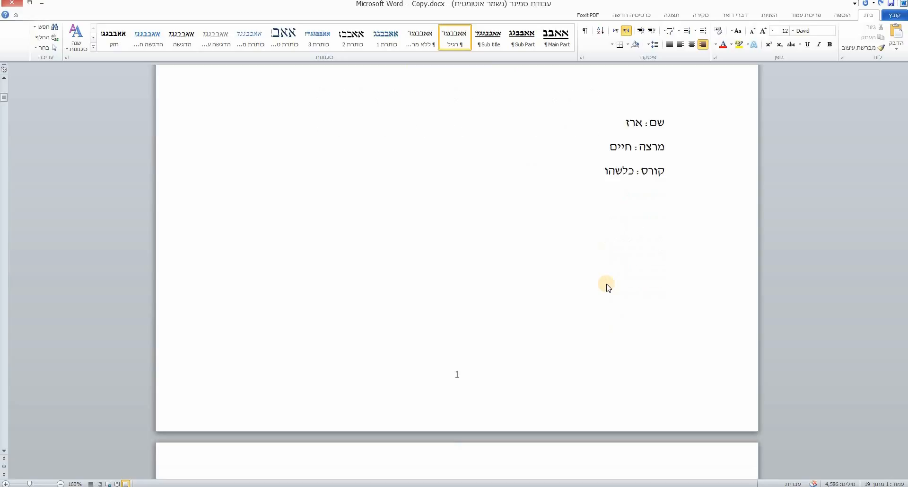
pyautogui.moveTo(656, 253); pyautogui.dragTo(644, 309)
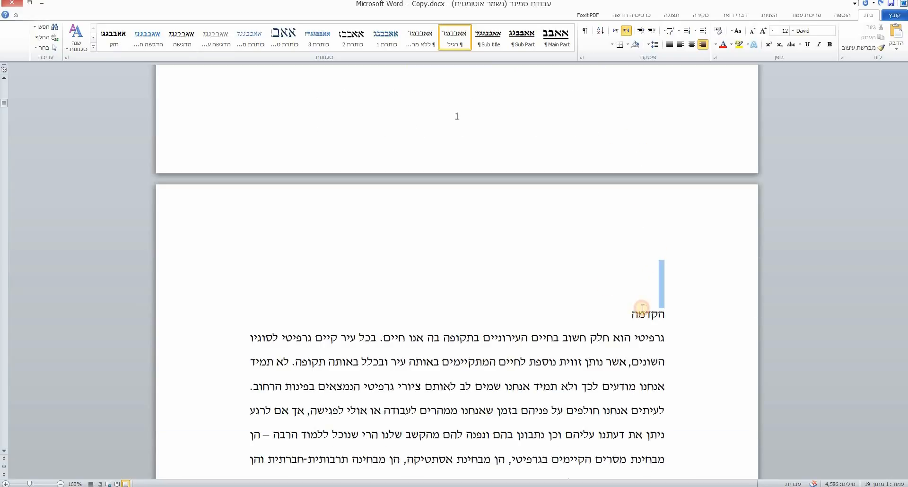
pyautogui.scroll(-1, 643, 312)
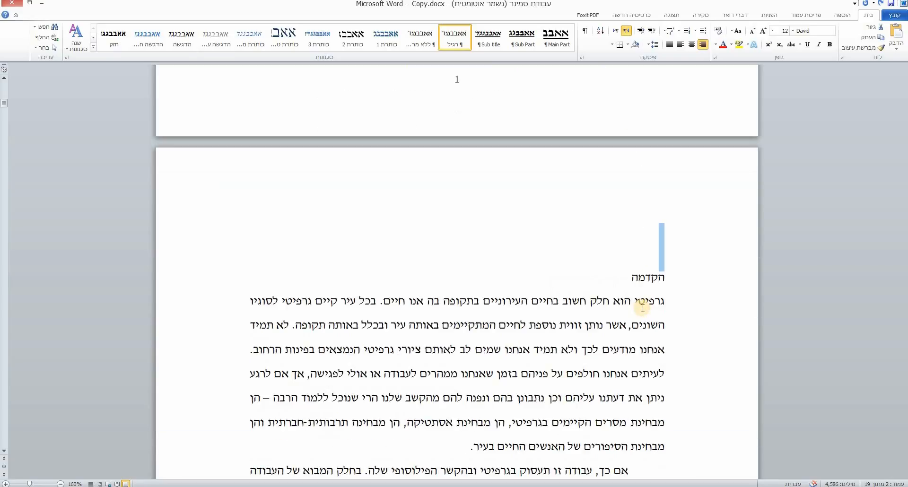
pyautogui.scroll(3, 643, 312)
pyautogui.scroll(-2, 643, 312)
pyautogui.scroll(6, 641, 310)
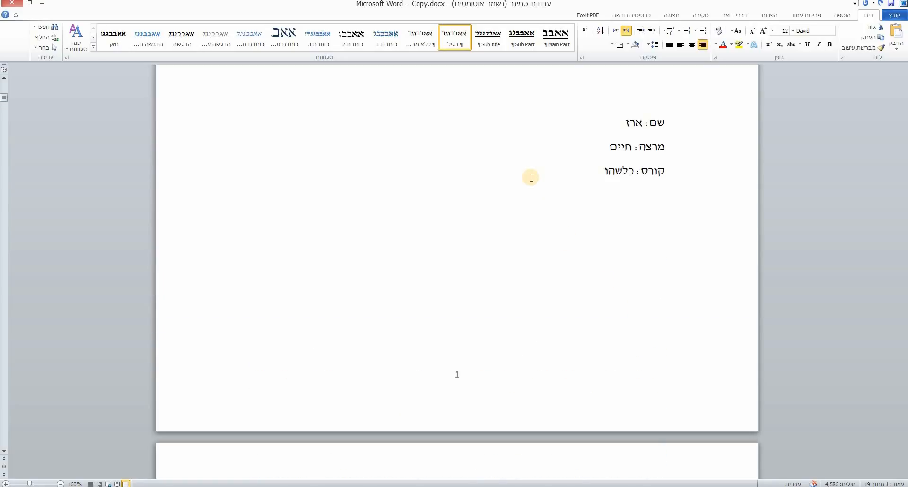
pyautogui.scroll(-5, 532, 178)
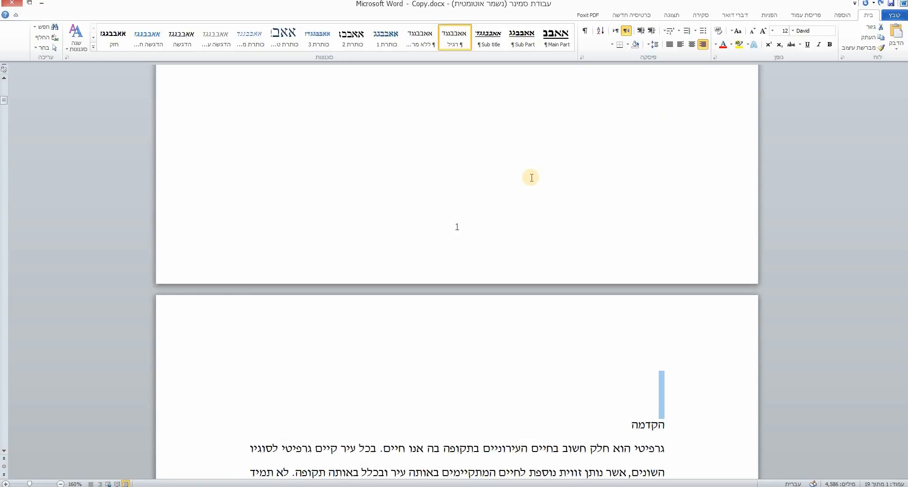
pyautogui.click(619, 318)
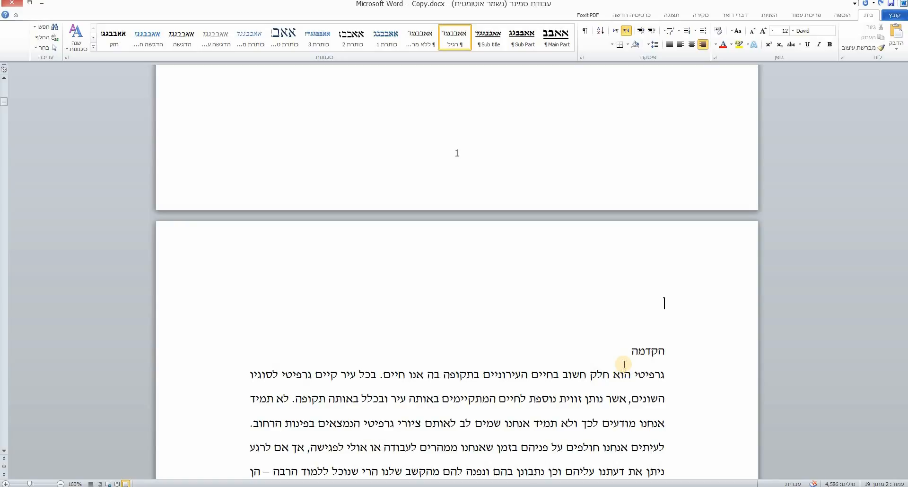
pyautogui.scroll(2, 624, 364)
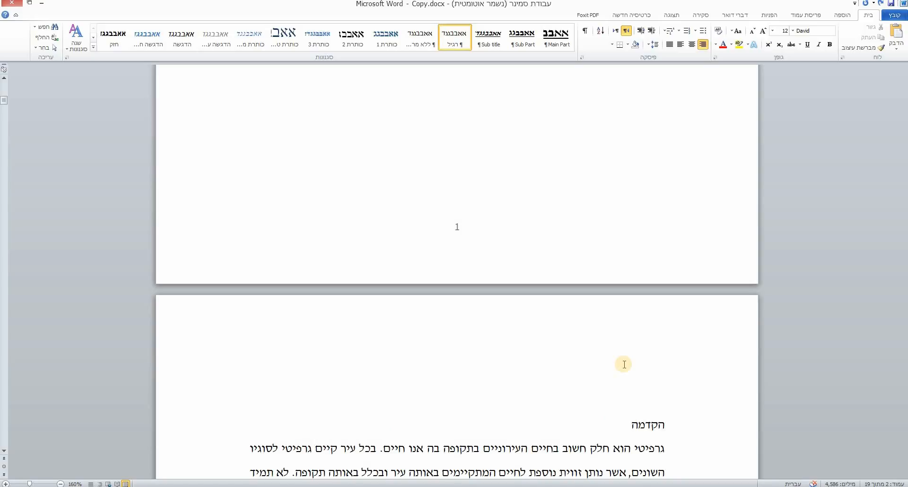
pyautogui.scroll(8, 624, 365)
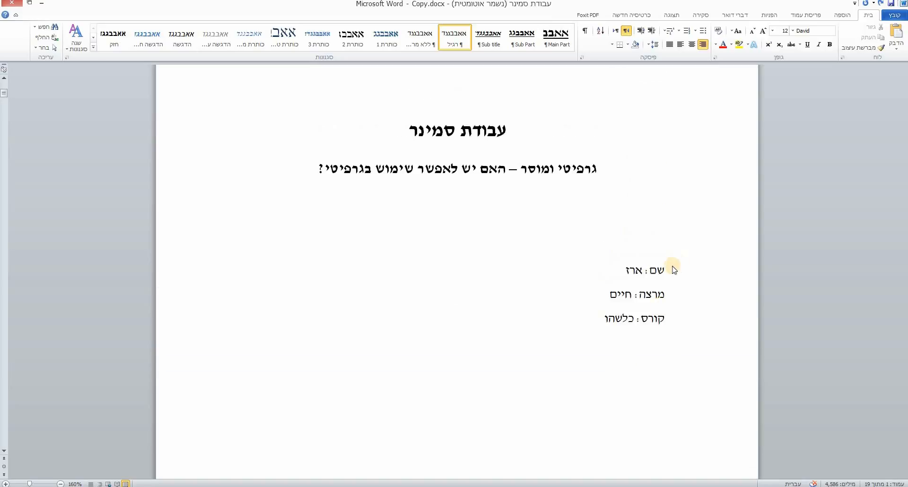
# Delete the name, lecturer and course lines and all blank lines between the title and the הקדמה heading
pyautogui.moveTo(662, 218); pyautogui.dragTo(602, 318)
pyautogui.press('Delete')
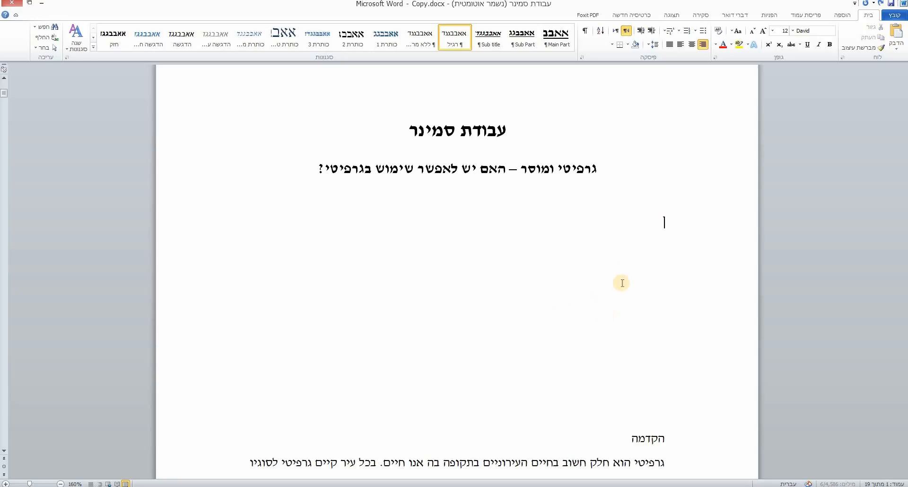
pyautogui.press('Delete')
pyautogui.press('Delete')
pyautogui.press('Delete')
pyautogui.press('Delete')
pyautogui.click(663, 214)
pyautogui.press('Delete')
pyautogui.press('Delete')
pyautogui.press('Delete')
pyautogui.press('Delete')
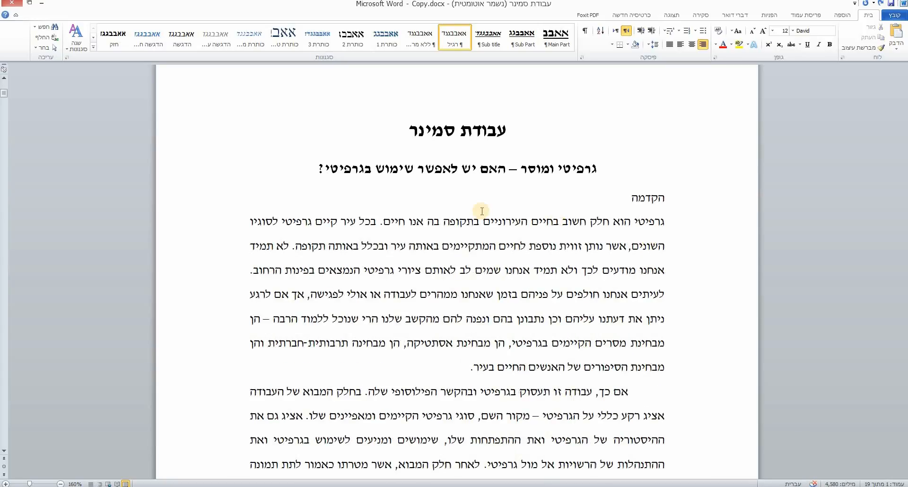
# Insert a page break directly before the הקדמה heading
pyautogui.scroll(1, 482, 211)
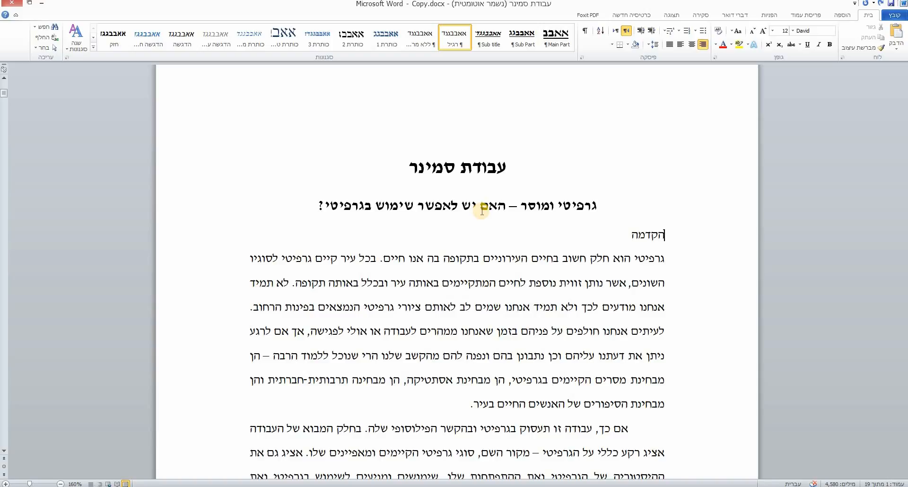
pyautogui.scroll(-1, 510, 232)
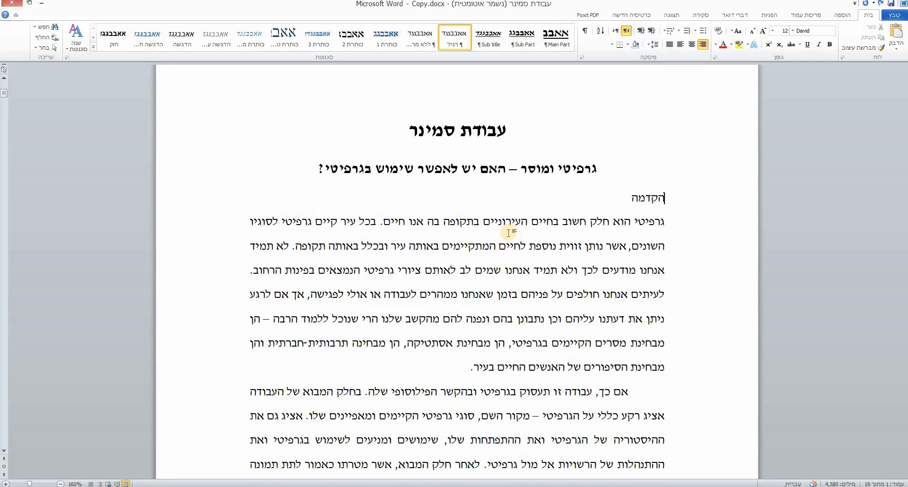
pyautogui.hotkey('ctrl', 'Return')
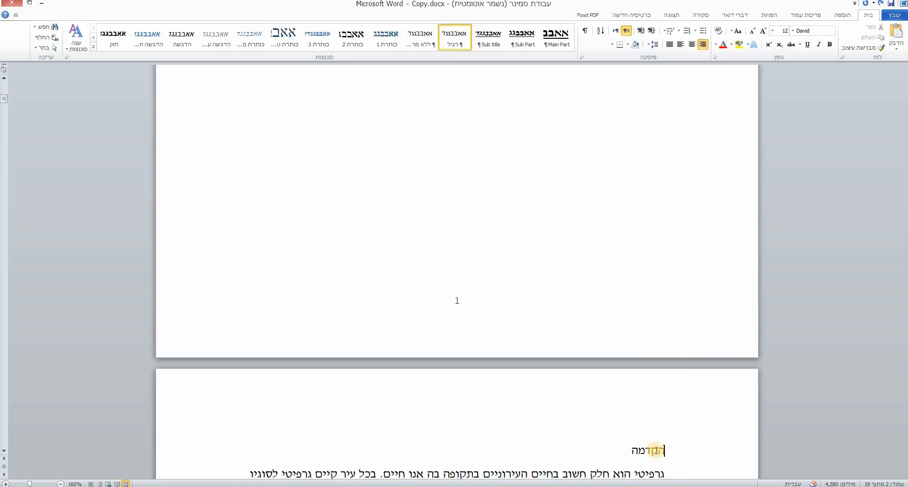
pyautogui.doubleClick(658, 451)
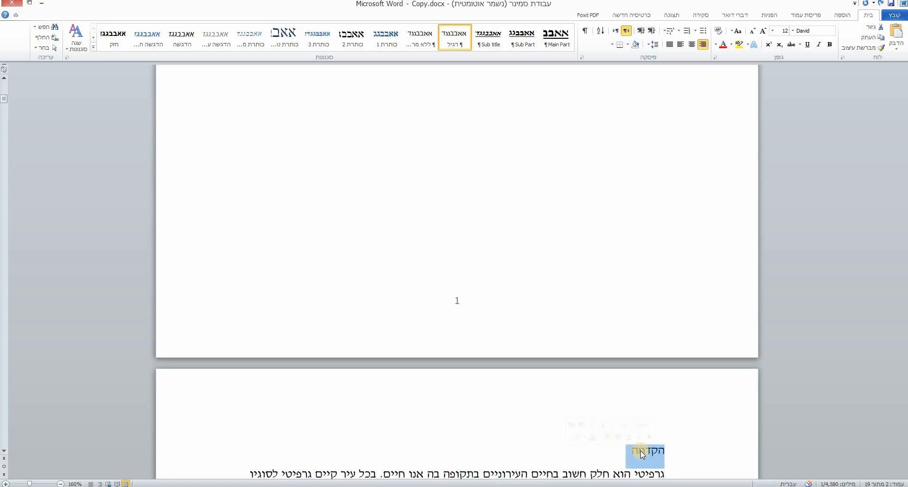
# Set the empty paragraph below the paper's title to right-to-left text direction
pyautogui.scroll(7, 641, 451)
pyautogui.doubleClick(608, 298)
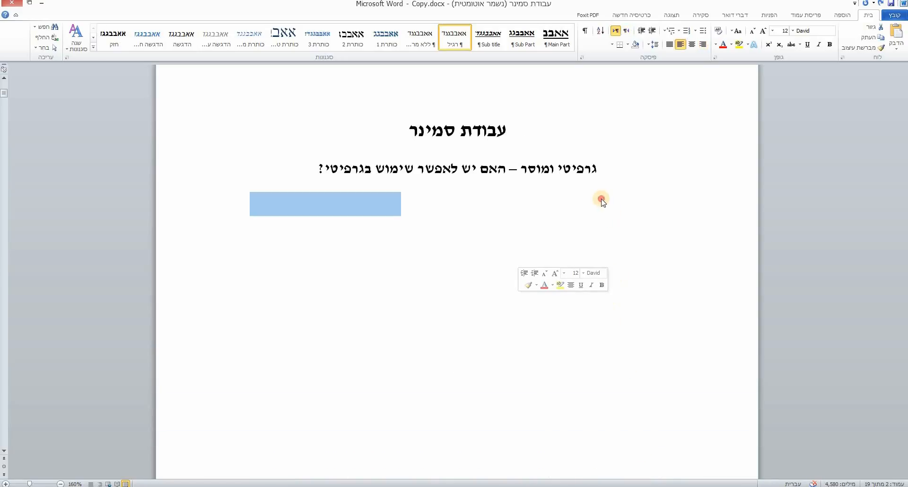
pyautogui.click(397, 208)
pyautogui.click(626, 30)
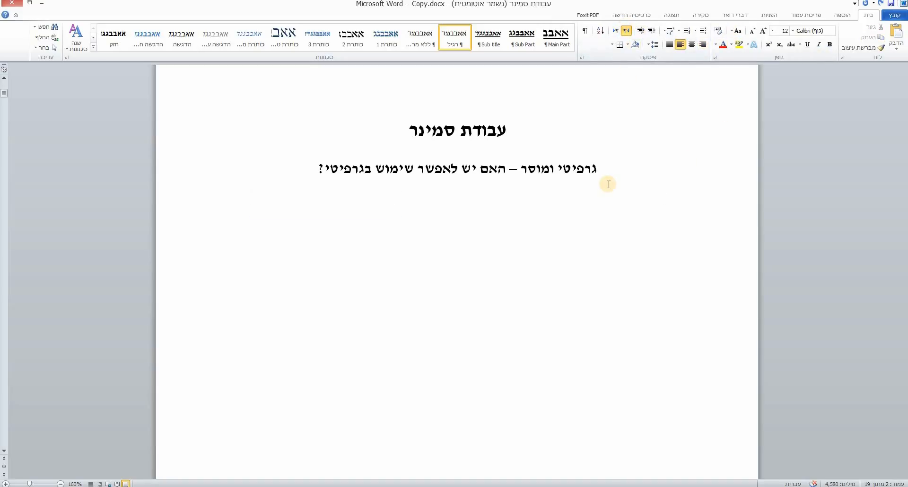
# Right-align the empty paragraph below the title and add name, lecturer and course lines, entering כלשהו as the course
pyautogui.click(703, 44)
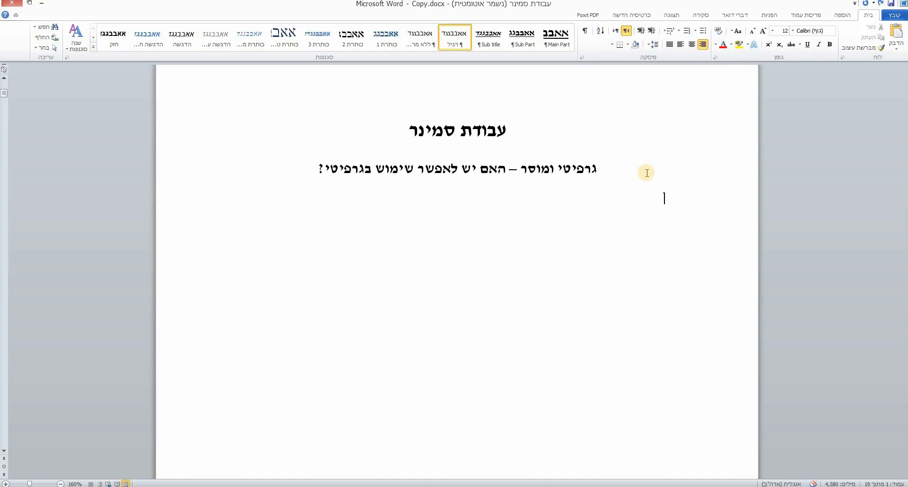
pyautogui.hotkey('alt', 'shift')
pyautogui.write('שם : ארז ')
pyautogui.write('מרצה : חיים')
pyautogui.press('Return')
pyautogui.write('קורס : כלשהו')
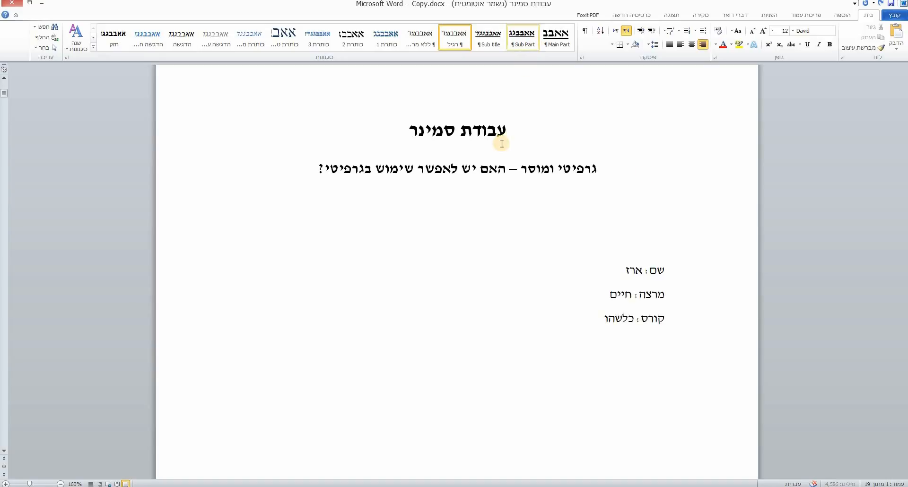
# Move the university logo from the top of the cover page to the blank space between the title and the name line
pyautogui.scroll(4, 502, 144)
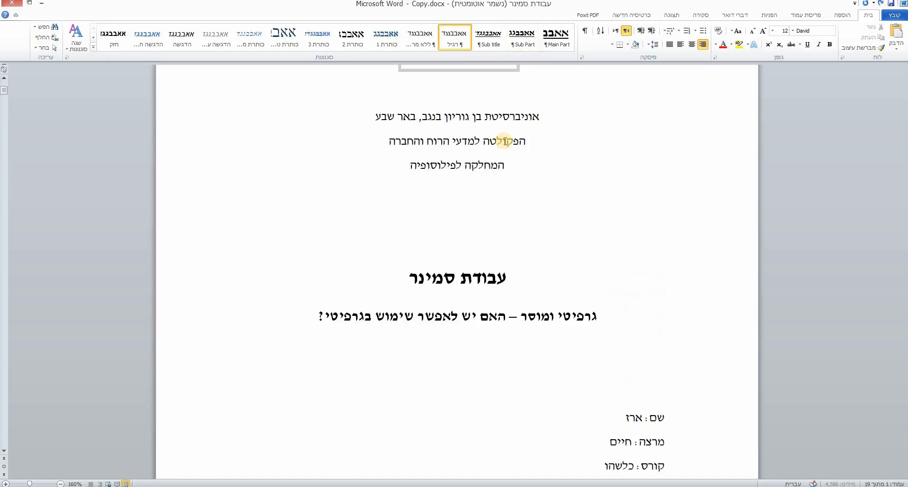
pyautogui.click(471, 119)
pyautogui.scroll(-1, 510, 322)
pyautogui.hotkey('ctrl', 'x')
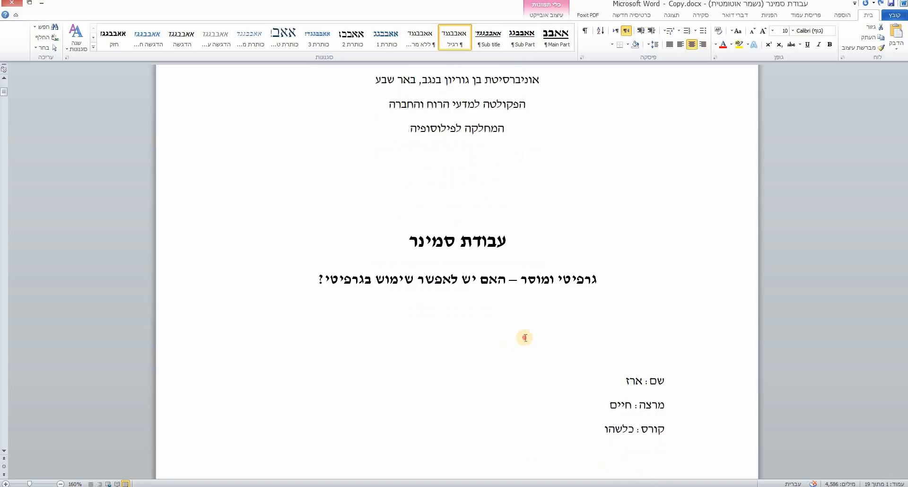
pyautogui.click(523, 335)
pyautogui.hotkey('ctrl', 'v')
pyautogui.scroll(-2, 590, 296)
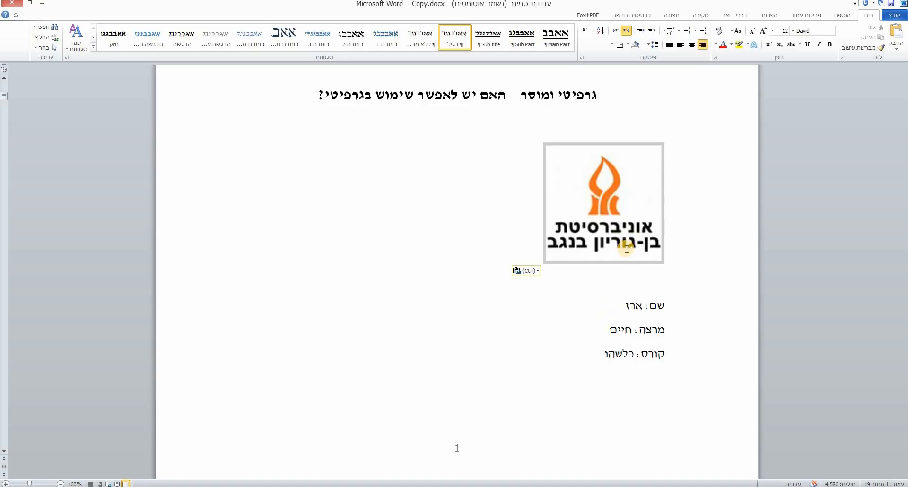
# Check the הקדמה heading on the second page and add three extra one-word lines below the course line
pyautogui.scroll(-7, 626, 247)
pyautogui.scroll(-2, 625, 249)
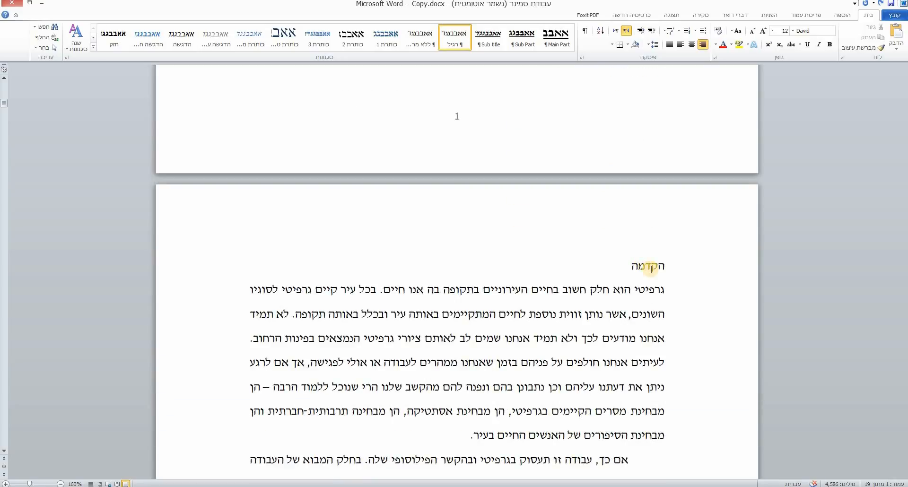
pyautogui.doubleClick(652, 269)
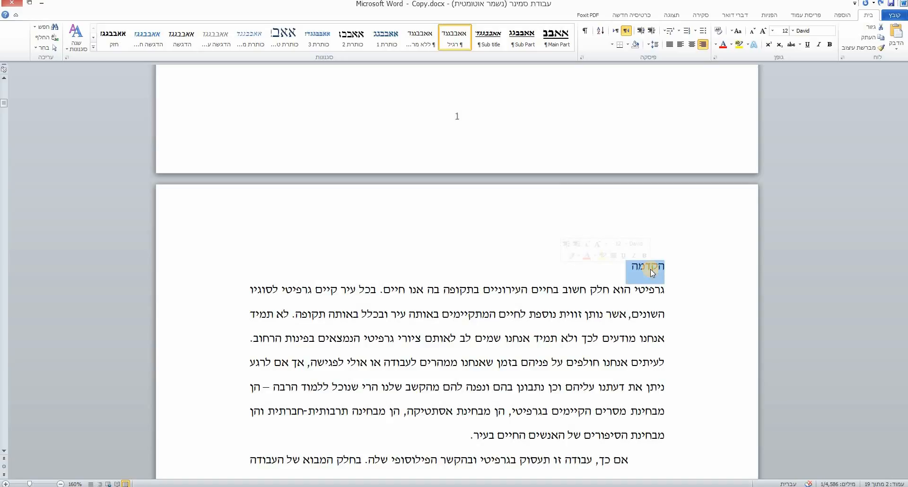
pyautogui.scroll(4, 666, 280)
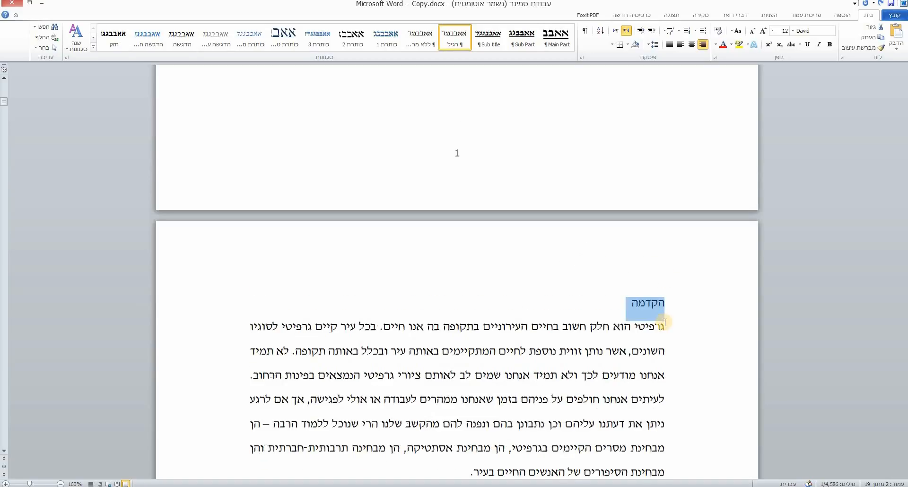
pyautogui.click(581, 189)
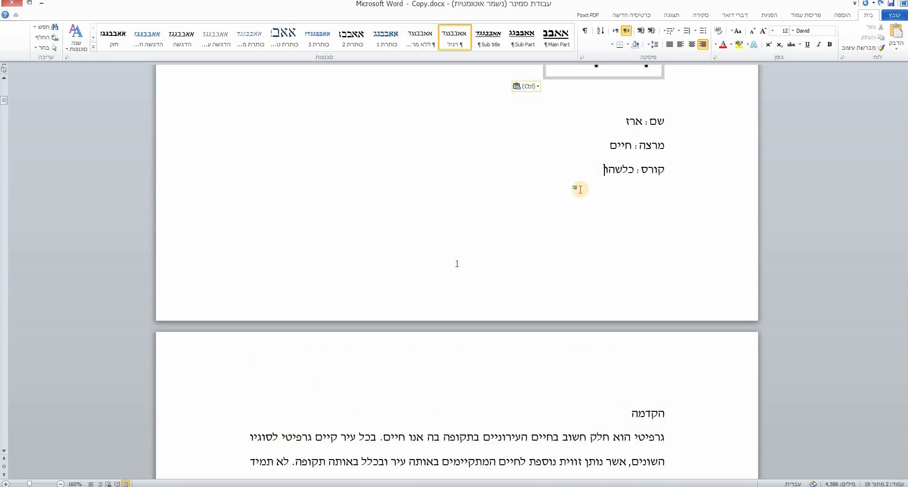
pyautogui.scroll(1, 581, 190)
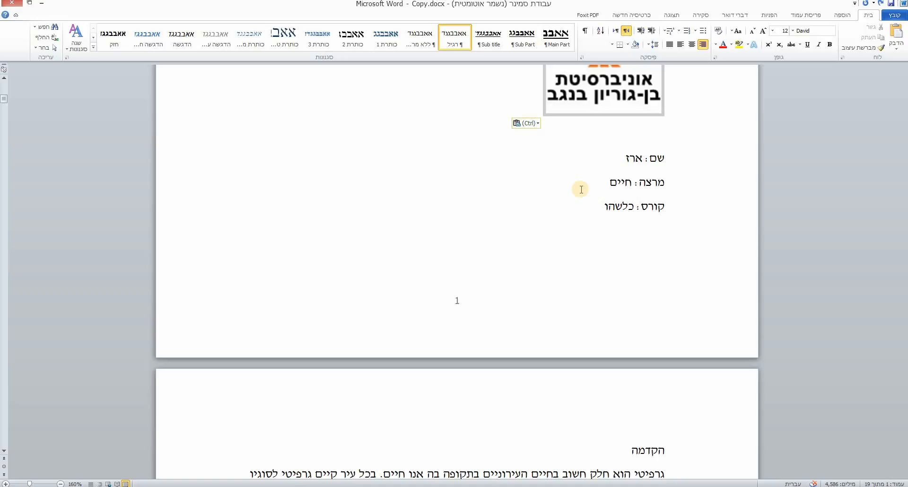
pyautogui.press('Return')
pyautogui.write('רז')
pyautogui.press('Return')
pyautogui.write('ארז')
pyautogui.press('Return')
pyautogui.write('ארז')
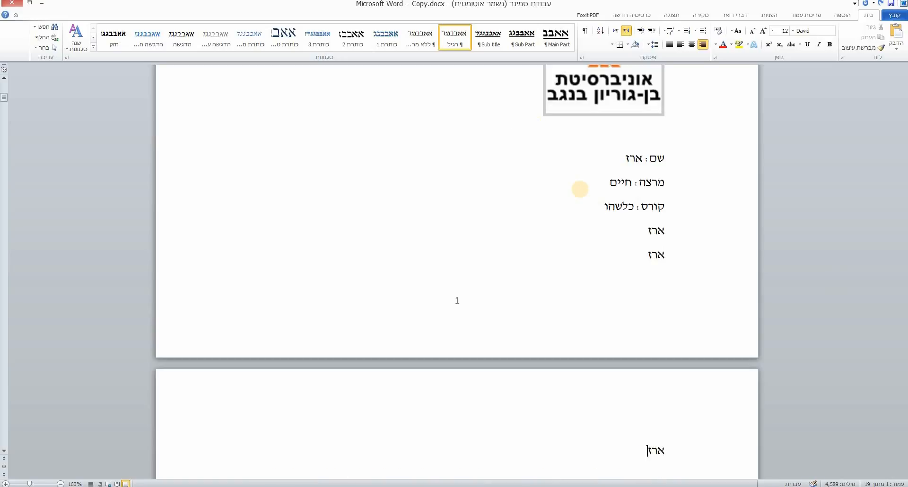
# Delete the logo, the detail lines, the extra lines and the page break between the title and the הקדמה heading
pyautogui.scroll(-1, 648, 209)
pyautogui.scroll(-2, 650, 298)
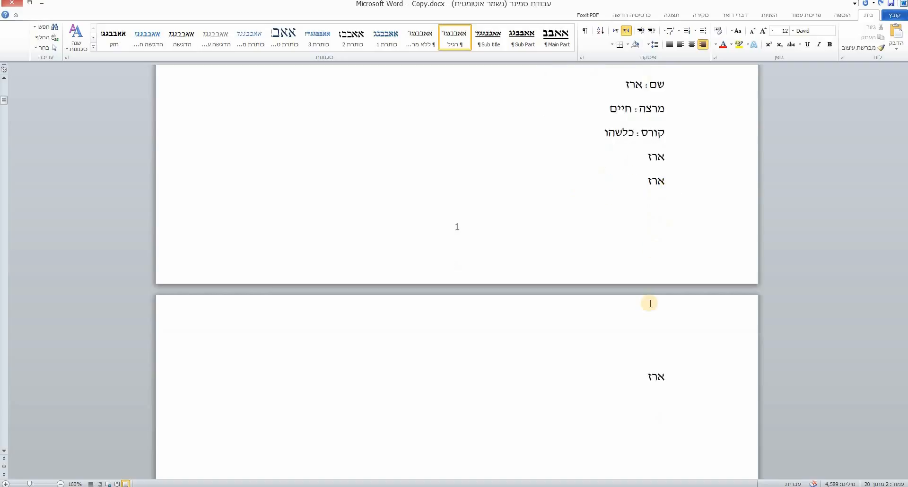
pyautogui.scroll(-6, 655, 270)
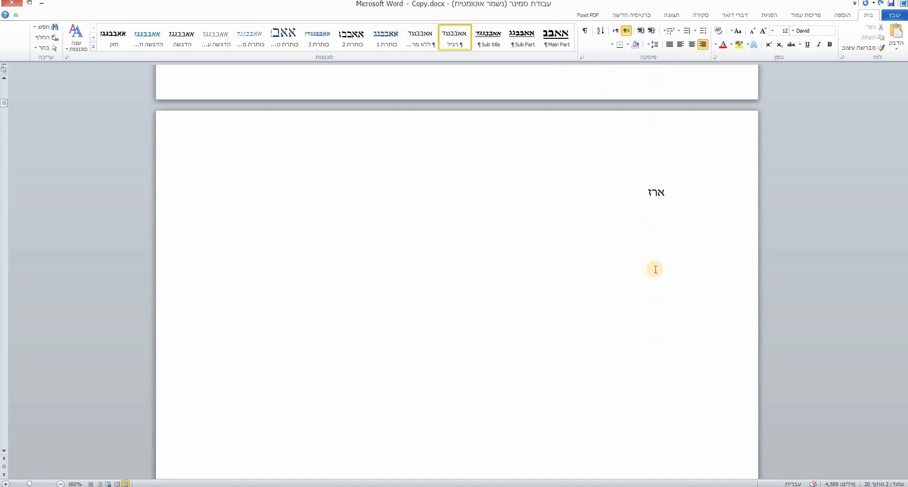
pyautogui.scroll(-8, 655, 269)
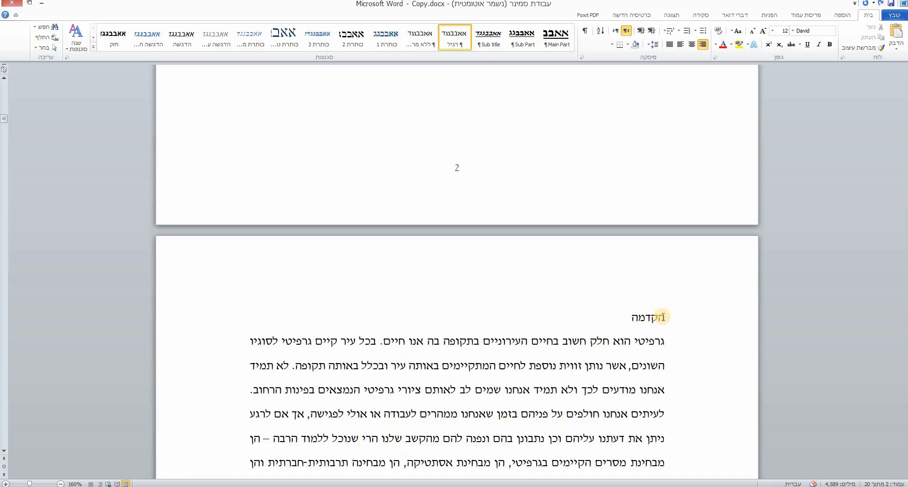
pyautogui.scroll(20, 662, 317)
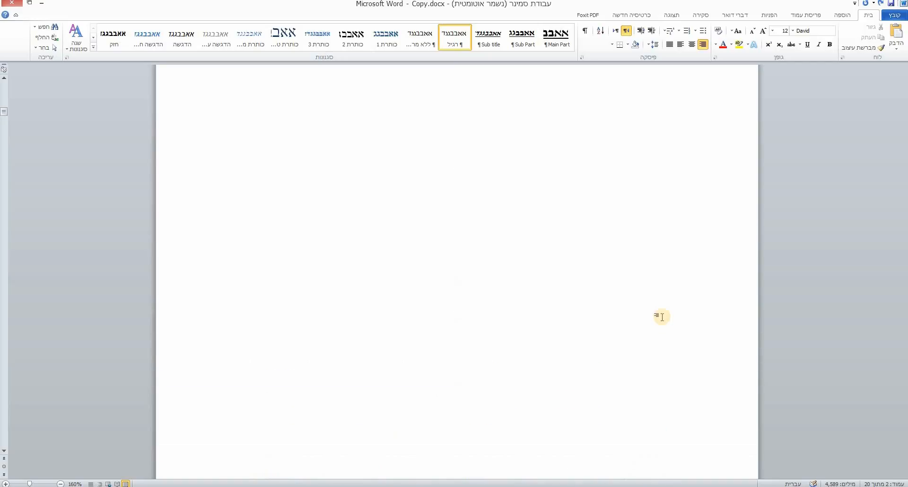
pyautogui.scroll(11, 662, 317)
pyautogui.moveTo(635, 411); pyautogui.dragTo(656, 318)
pyautogui.click(646, 218)
pyautogui.press('Delete')
pyautogui.press('Delete')
# Insert a page break in the blank space between the paper's title and the הקדמה heading
pyautogui.moveTo(683, 194); pyautogui.dragTo(641, 316)
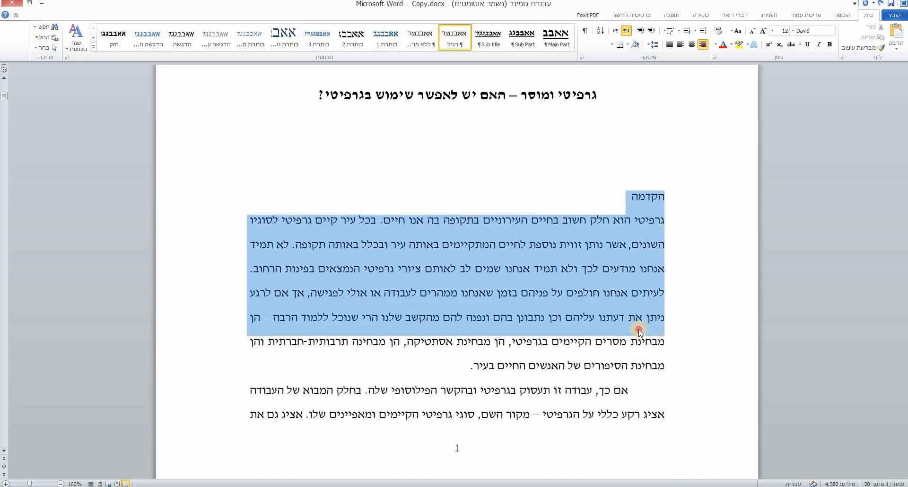
pyautogui.click(658, 167)
pyautogui.hotkey('ctrl', 'Return')
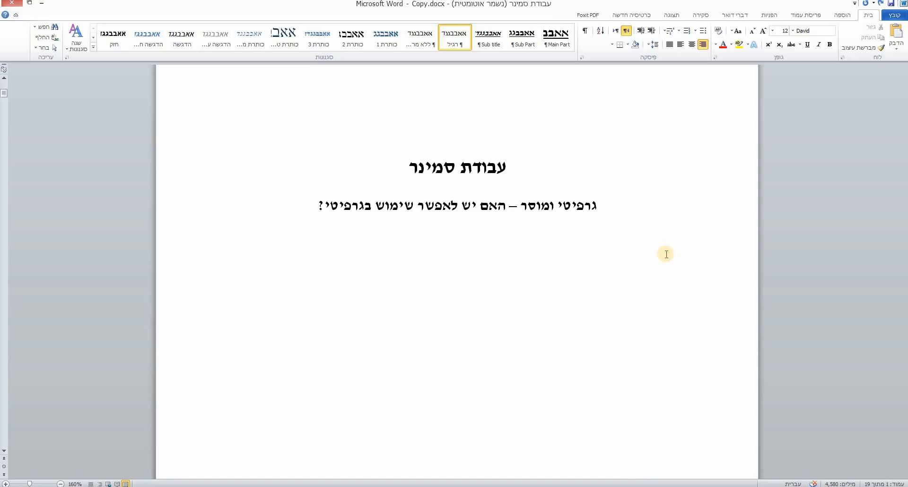
# Insert another page break below the title and enter a הקדמה heading with the line תוכ beneath it on the new page
pyautogui.write('הק')
pyautogui.press('BackSpace')
pyautogui.press('BackSpace')
pyautogui.hotkey('ctrl', 'Return')
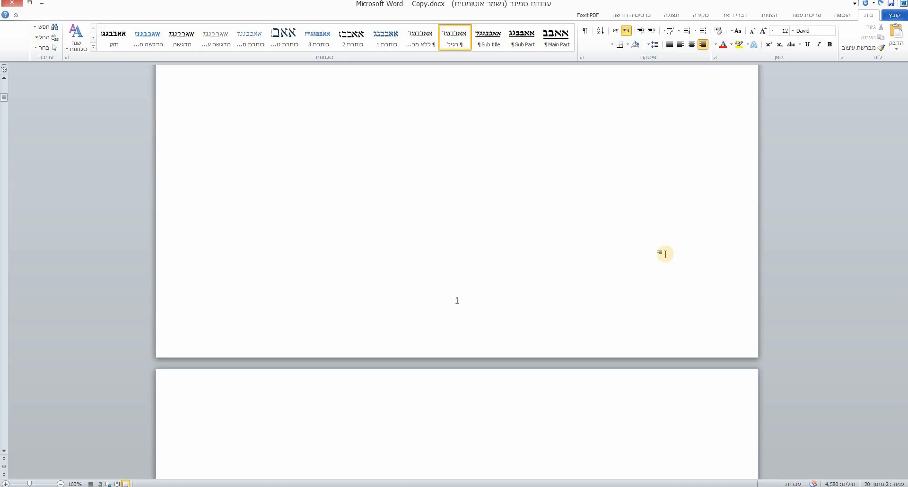
pyautogui.write('הקדמה')
pyautogui.press('Return')
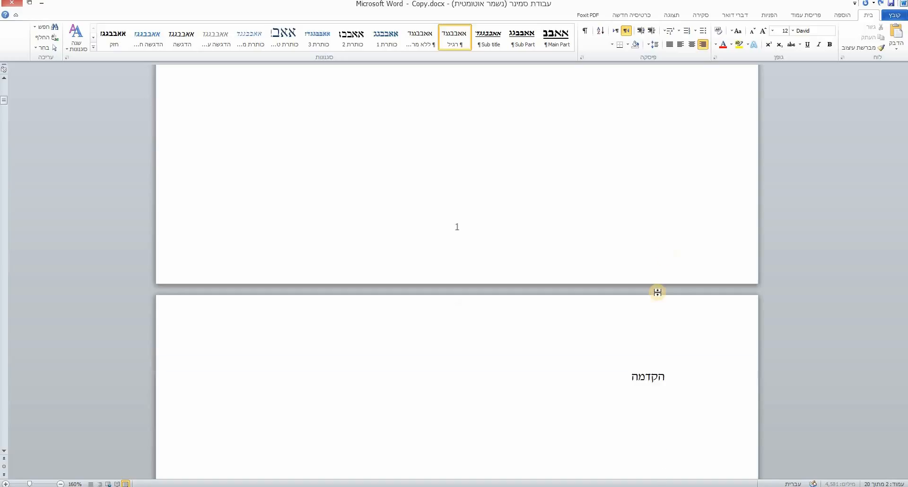
pyautogui.write('תוכן')
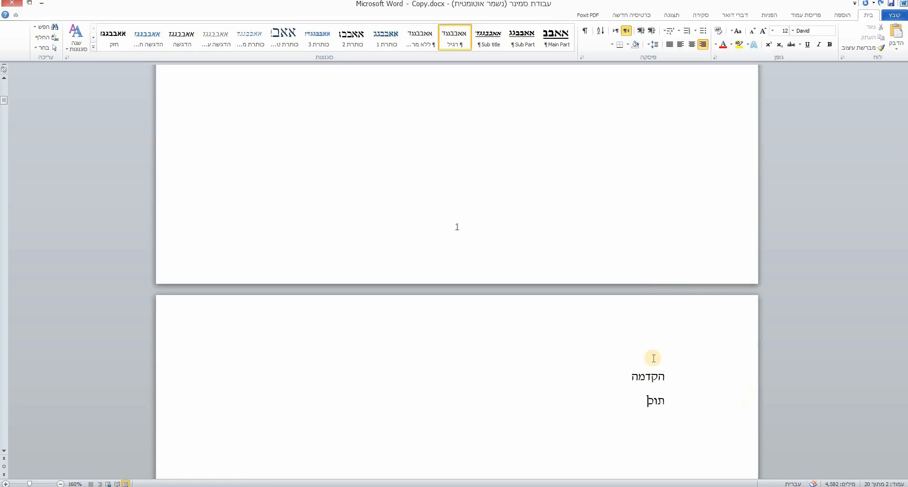
pyautogui.scroll(-1, 654, 358)
pyautogui.scroll(-2, 654, 358)
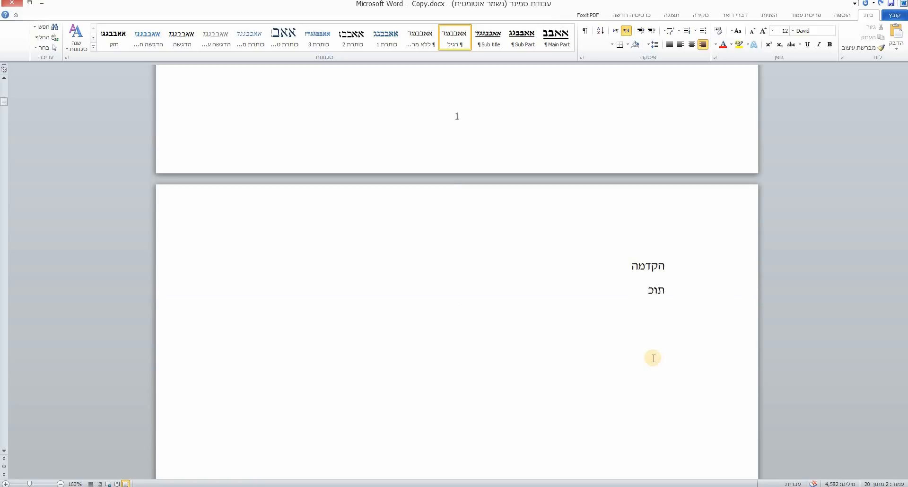
pyautogui.scroll(-4, 654, 359)
pyautogui.doubleClick(662, 119)
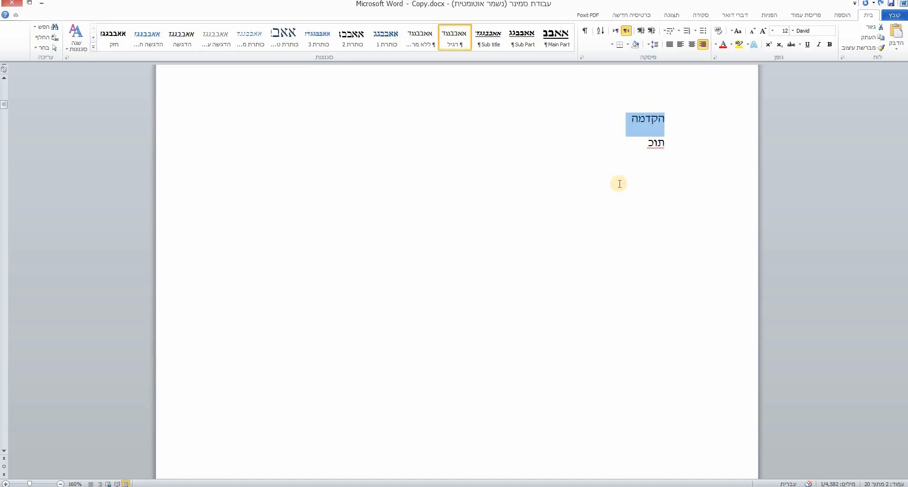
pyautogui.scroll(1, 693, 212)
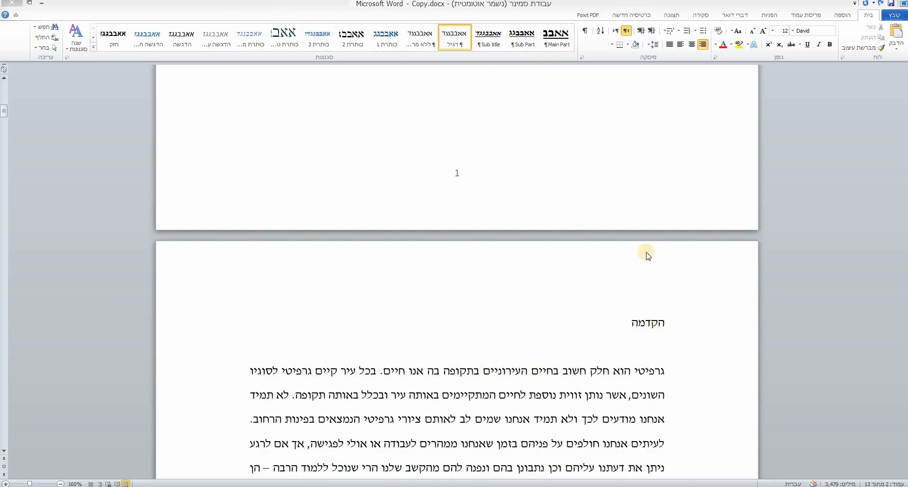
# Try the Main Part, רגיל and כותרת 1 styles on the הקדמה heading above the introduction text
pyautogui.doubleClick(657, 323)
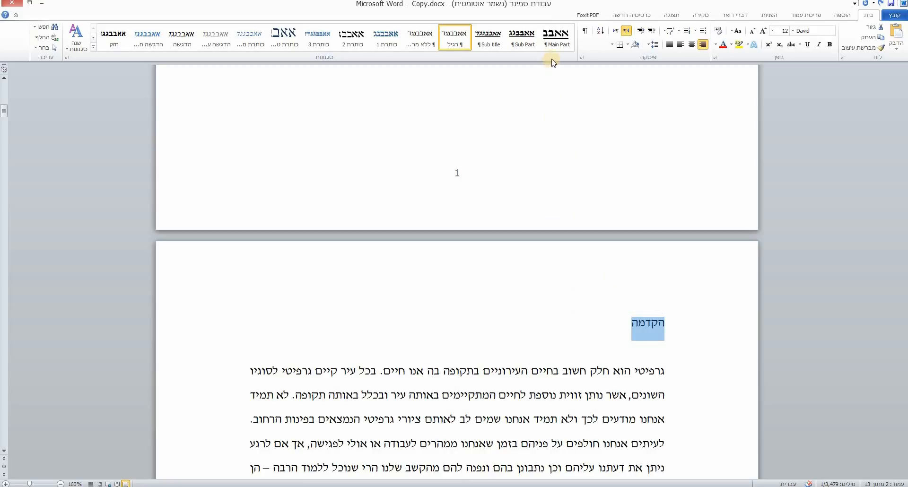
pyautogui.click(556, 36)
pyautogui.click(454, 35)
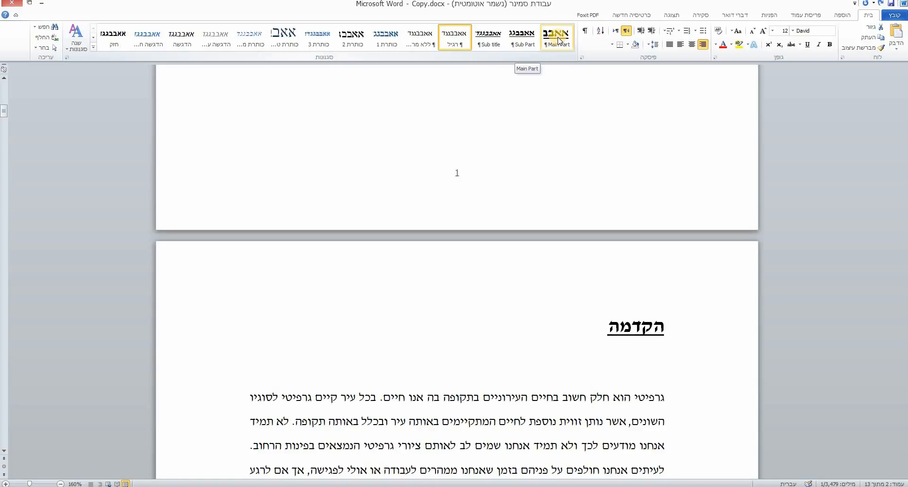
pyautogui.click(560, 41)
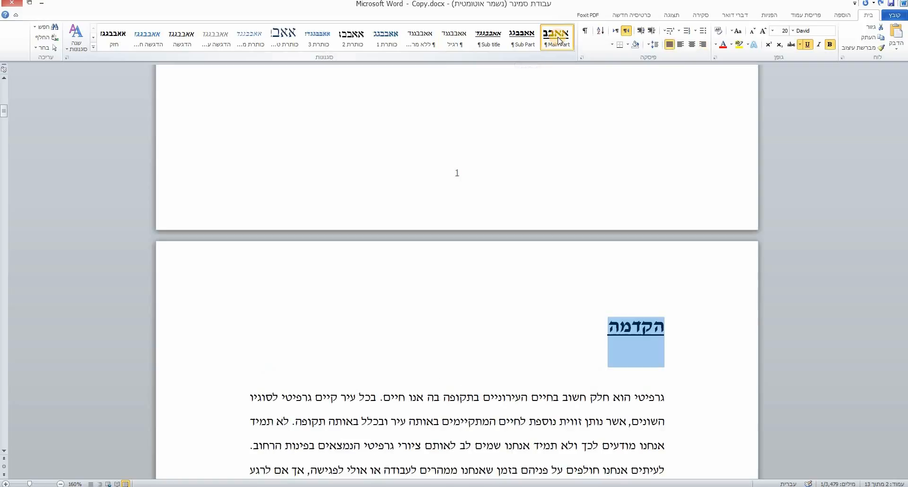
pyautogui.click(383, 39)
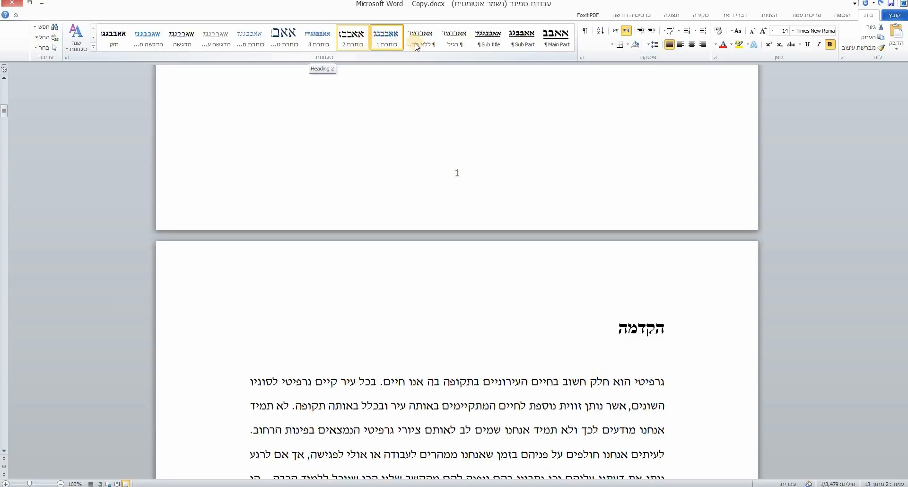
pyautogui.click(552, 39)
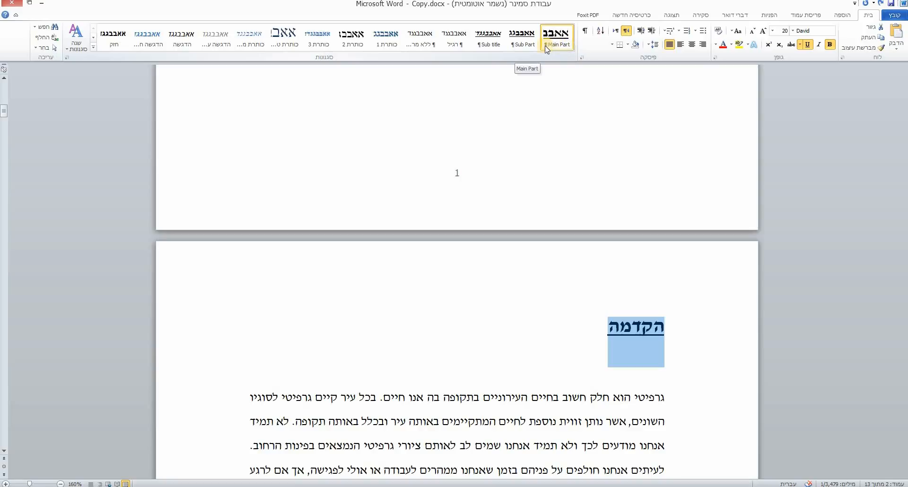
# Apply the Sub Part style to the הקדמה heading and view the full set of available styles
pyautogui.click(523, 39)
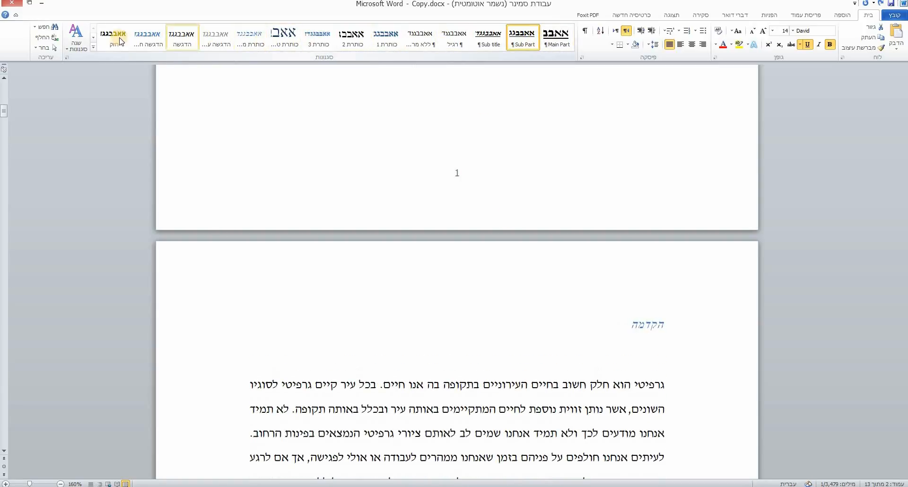
pyautogui.click(93, 47)
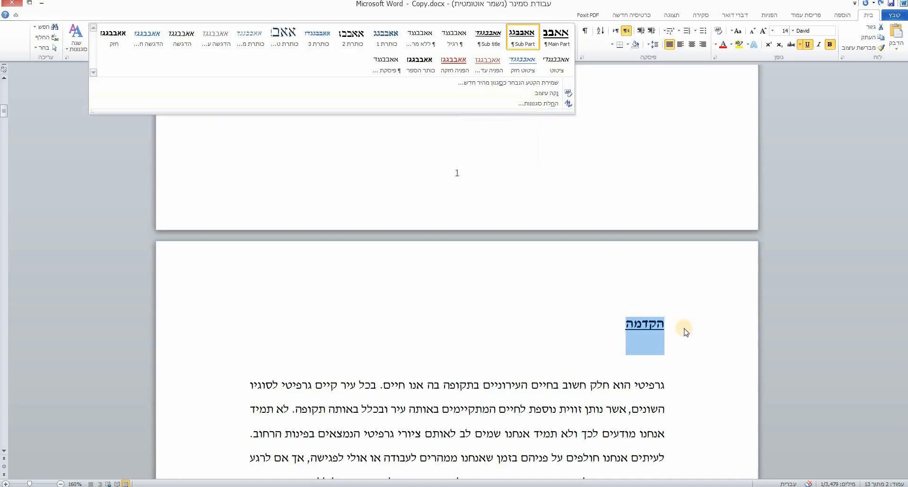
pyautogui.click(640, 327)
# Format the הקדמה heading line directly with font size 28 and the FbAlfa Regular font
pyautogui.moveTo(640, 325); pyautogui.dragTo(403, 324)
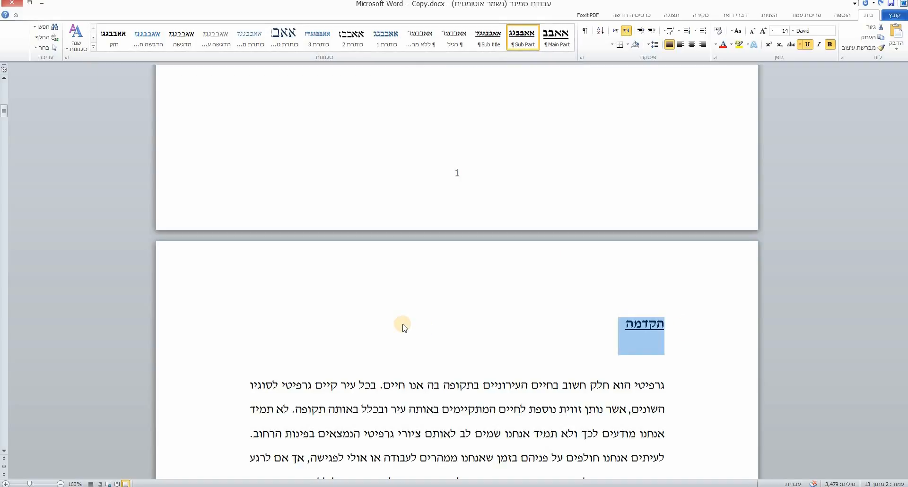
pyautogui.click(774, 32)
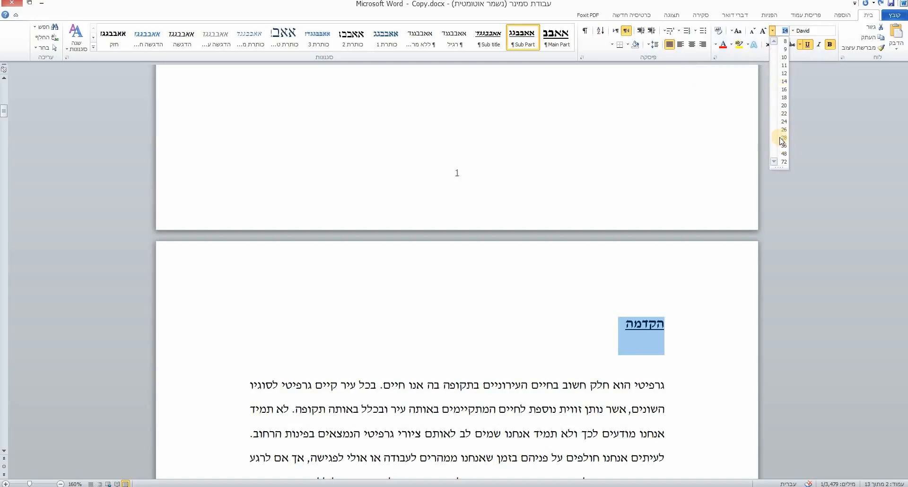
pyautogui.click(783, 137)
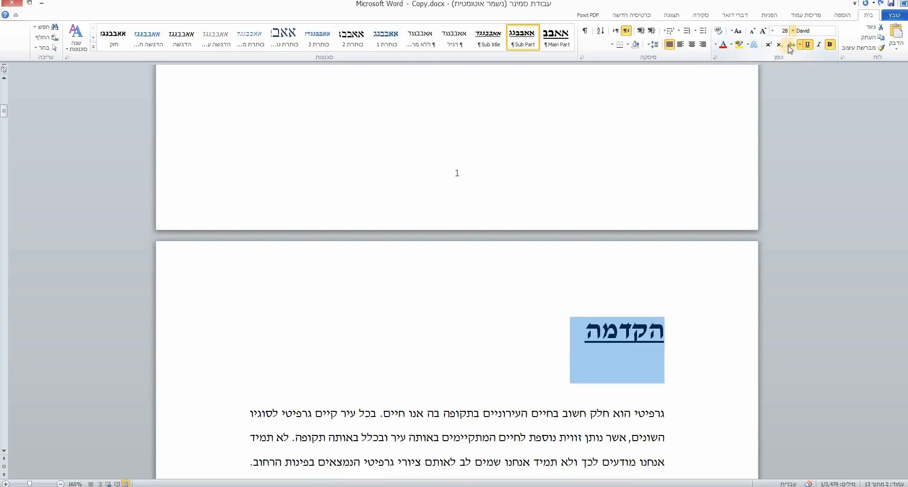
pyautogui.click(793, 31)
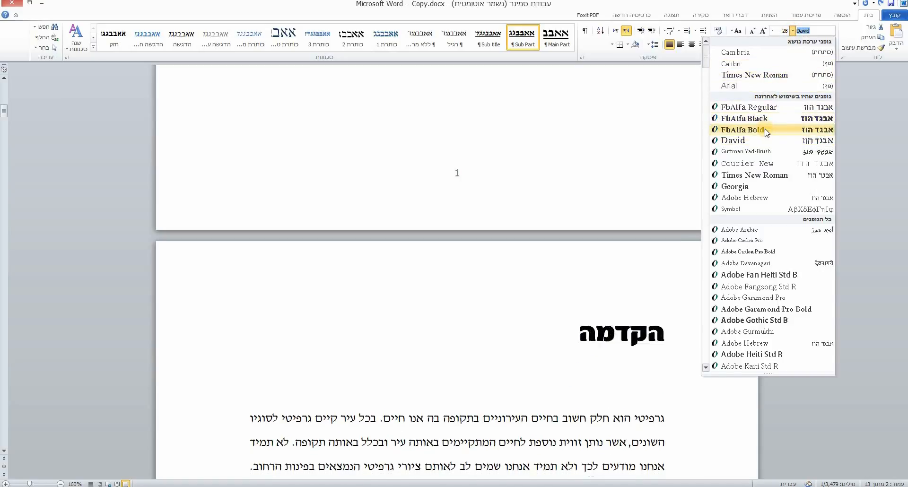
pyautogui.click(762, 108)
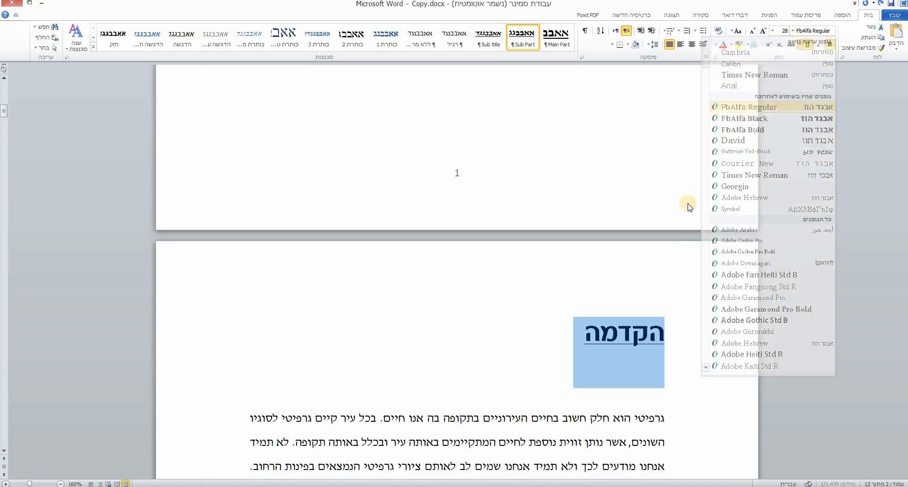
# Center and italicize the הקדמה heading and save its formatting as a new quick style named כותרת ראשית plus the author's first name
pyautogui.click(692, 44)
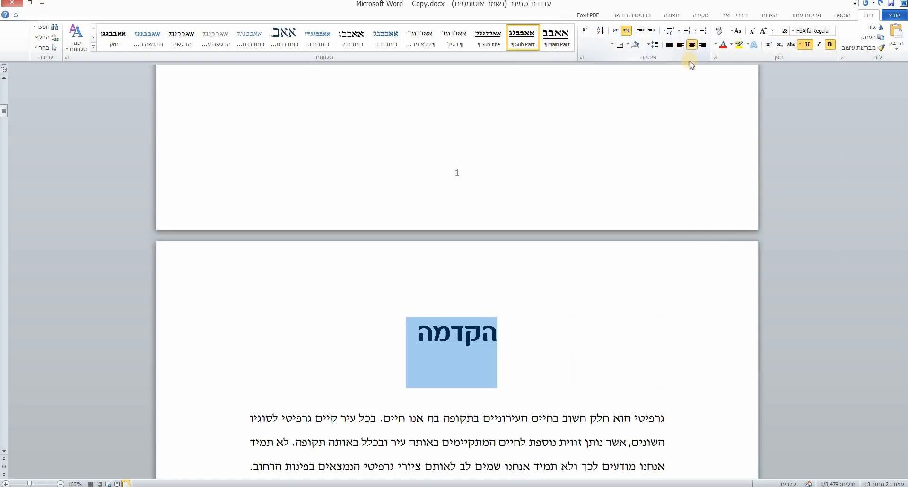
pyautogui.click(819, 44)
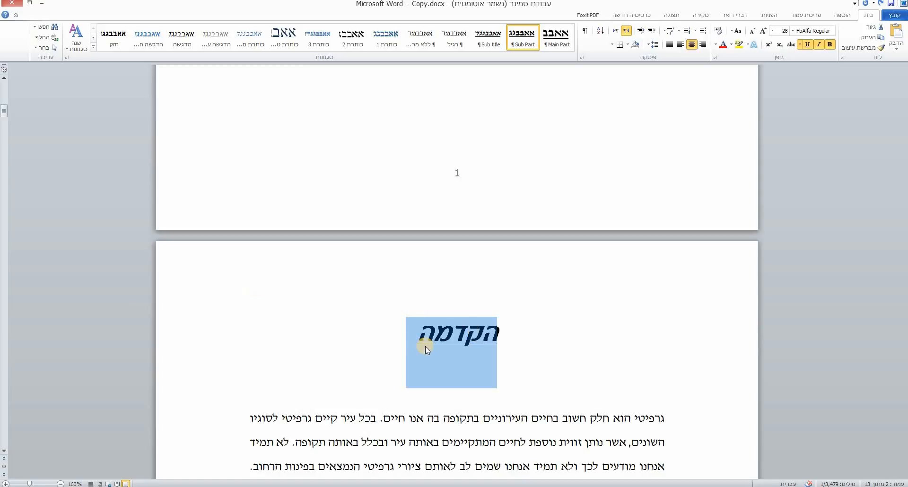
pyautogui.click(94, 48)
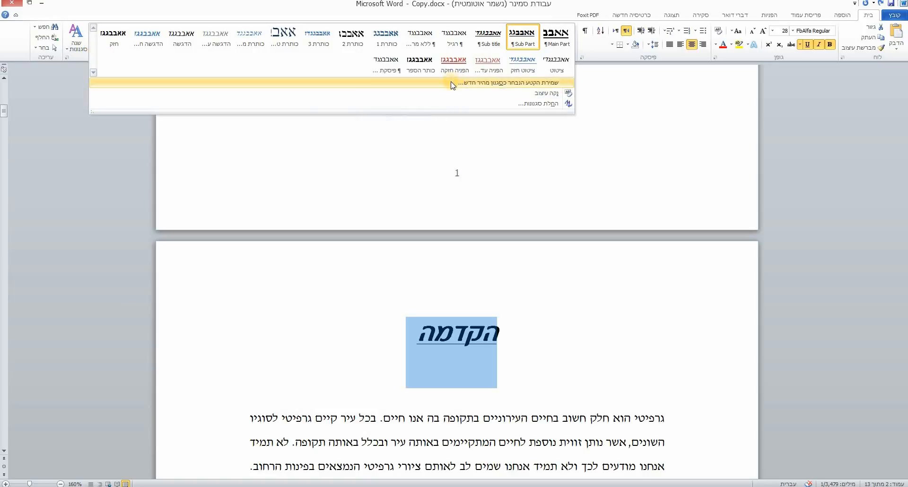
pyautogui.click(450, 83)
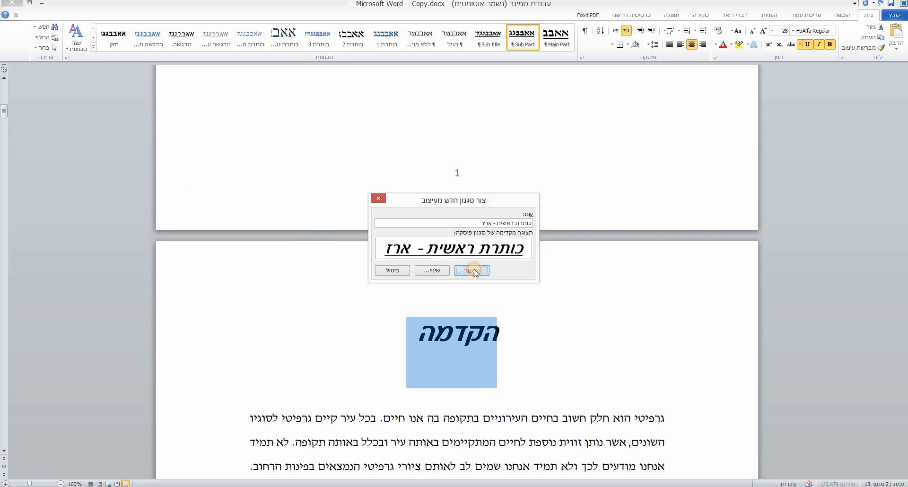
pyautogui.click(473, 270)
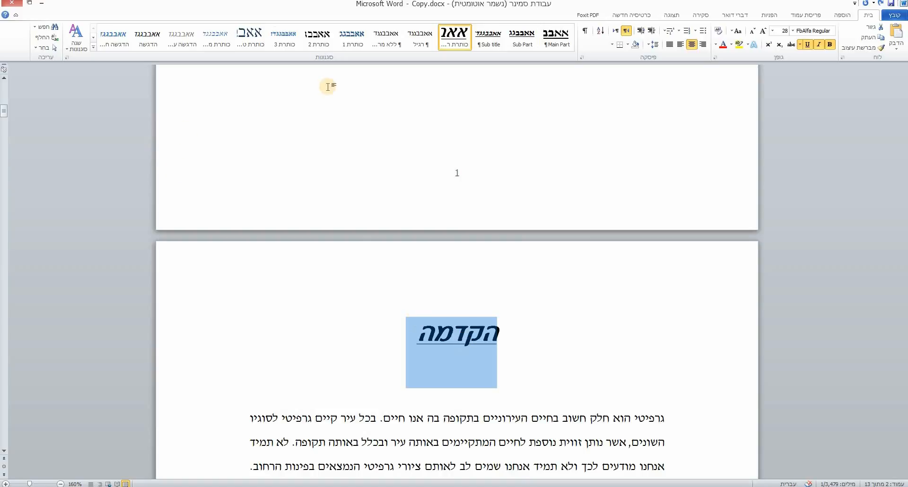
pyautogui.click(456, 45)
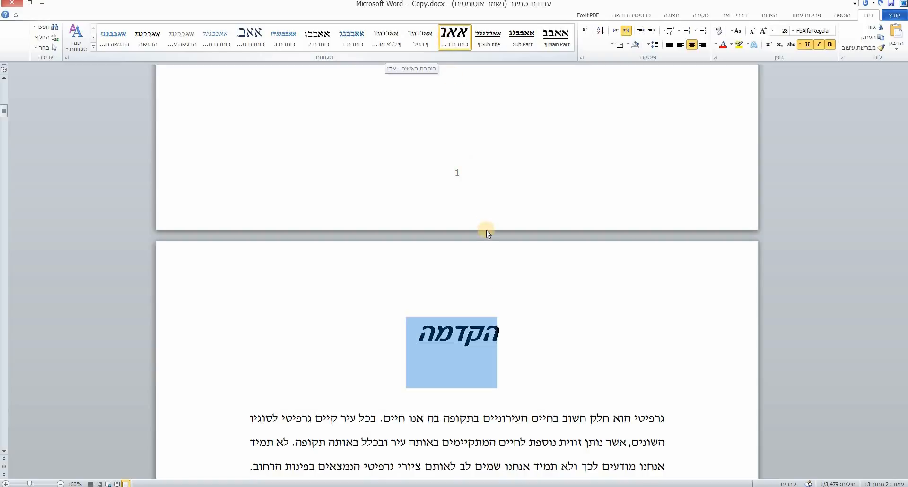
# Apply the new כותרת ראשית quick style to the מבוא heading above רקע כללי
pyautogui.scroll(-10, 497, 283)
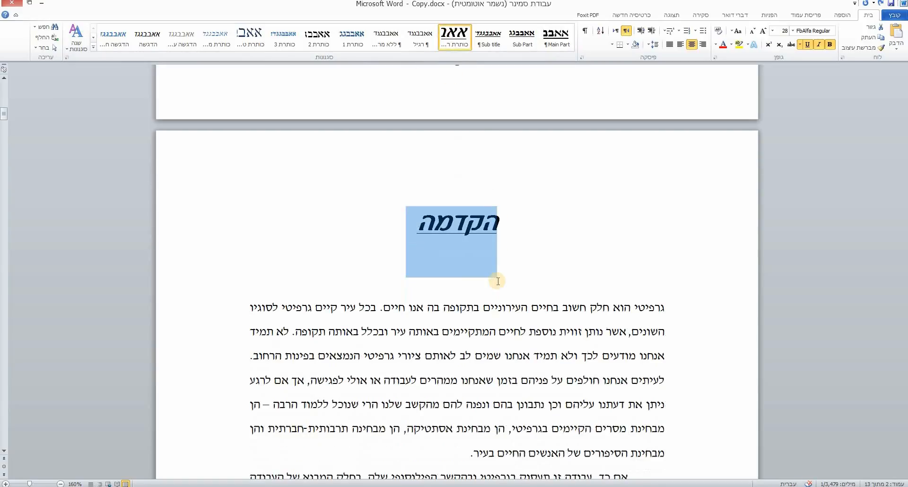
pyautogui.scroll(-6, 498, 283)
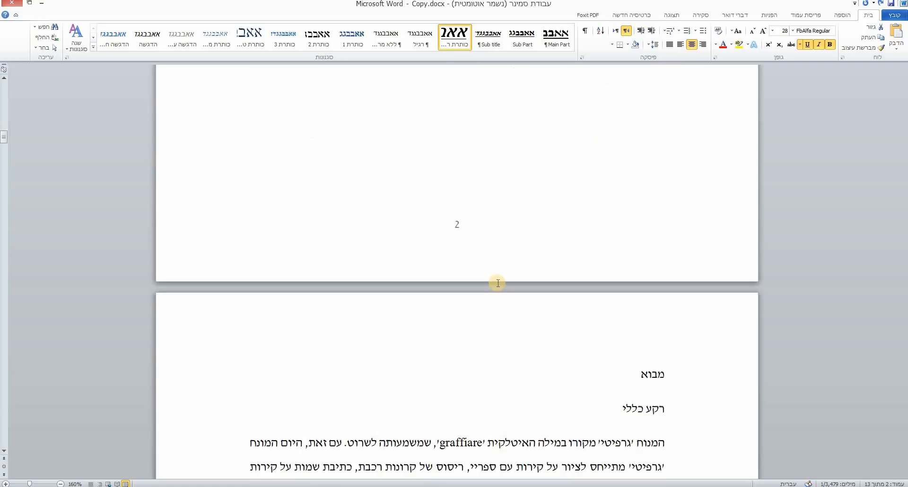
pyautogui.click(701, 227)
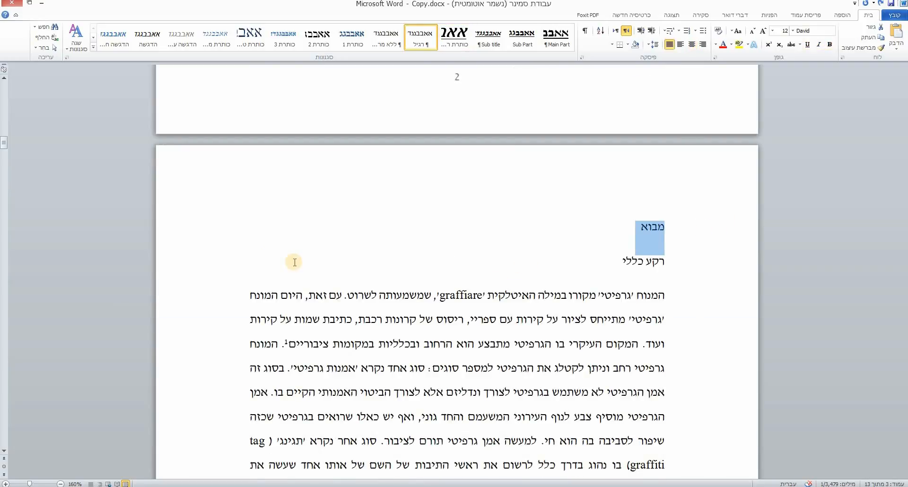
pyautogui.click(453, 41)
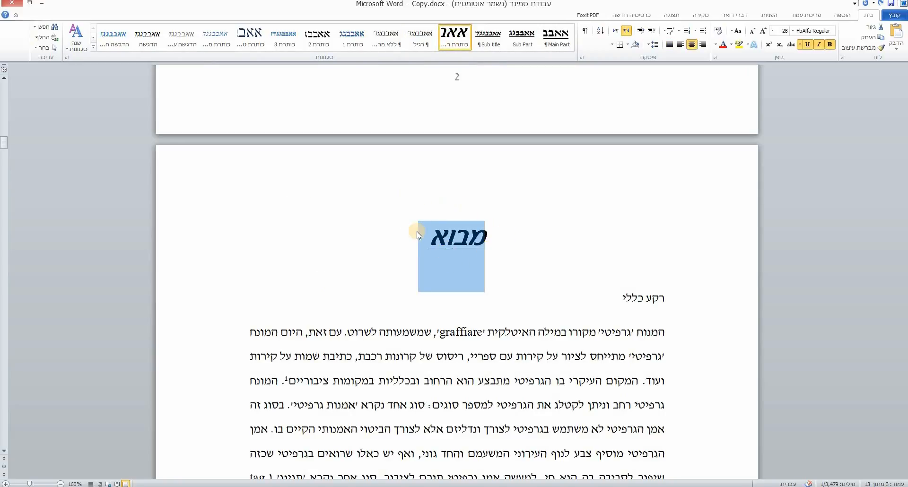
# Apply the new כותרת ראשית quick style to the סיכום heading near the end of the paper
pyautogui.scroll(-3, 516, 261)
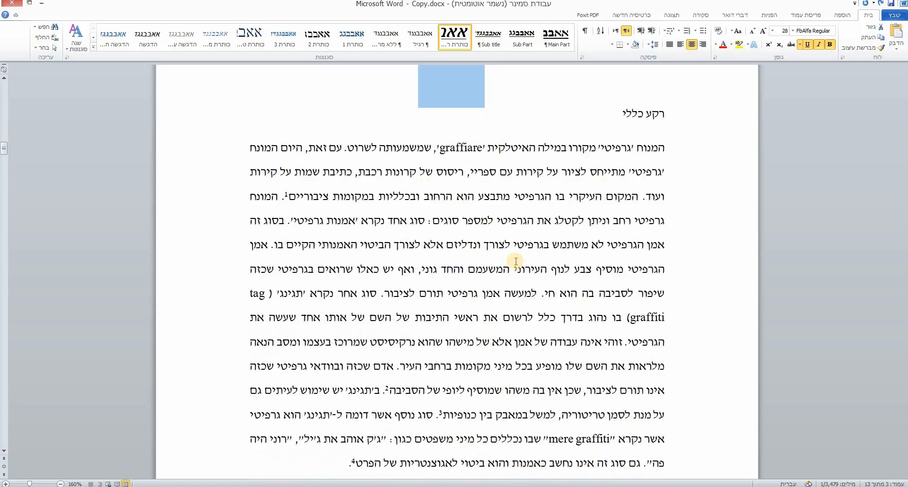
pyautogui.scroll(-2, 516, 261)
pyautogui.scroll(3, 477, 259)
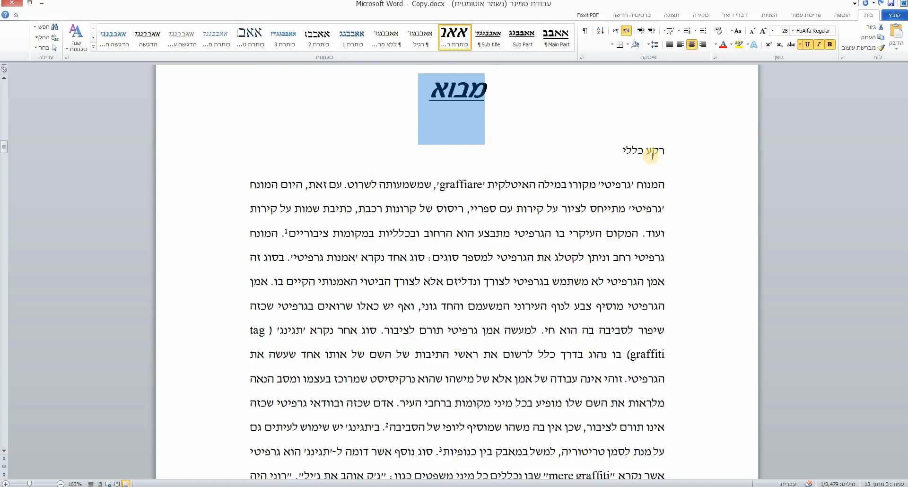
pyautogui.scroll(-11, 653, 156)
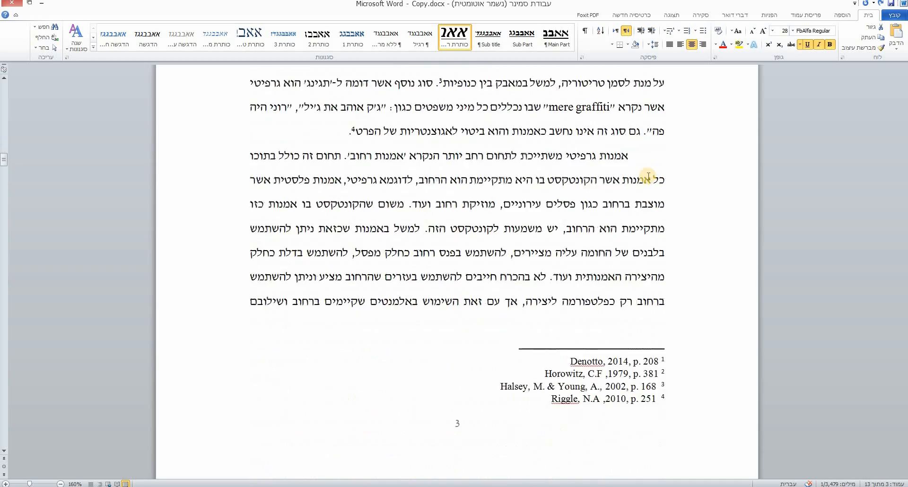
pyautogui.scroll(-20, 648, 179)
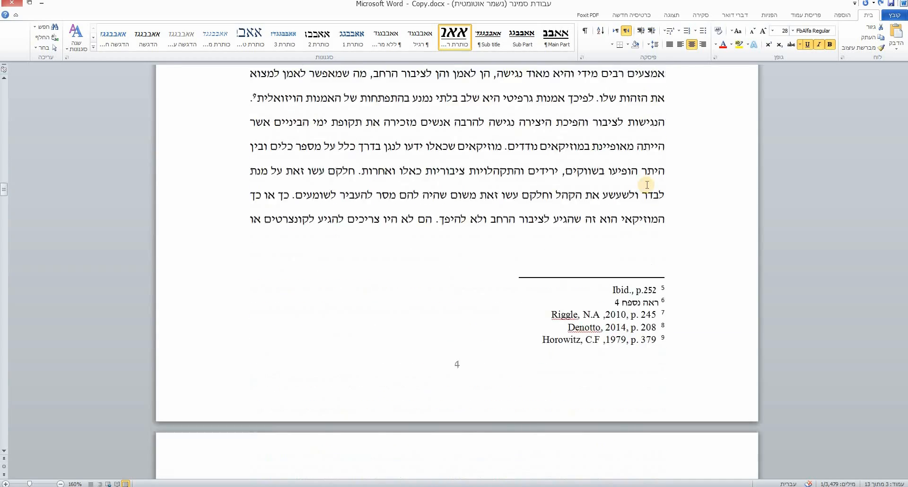
pyautogui.scroll(-18, 646, 187)
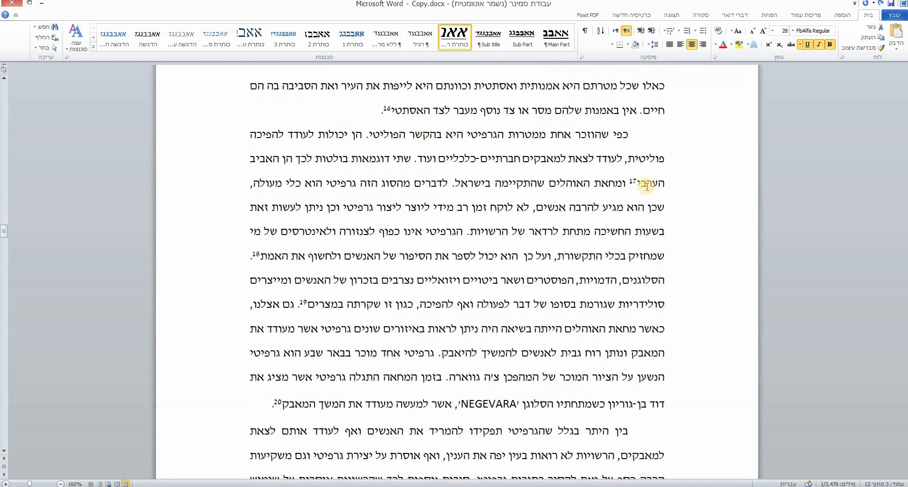
pyautogui.scroll(-18, 646, 192)
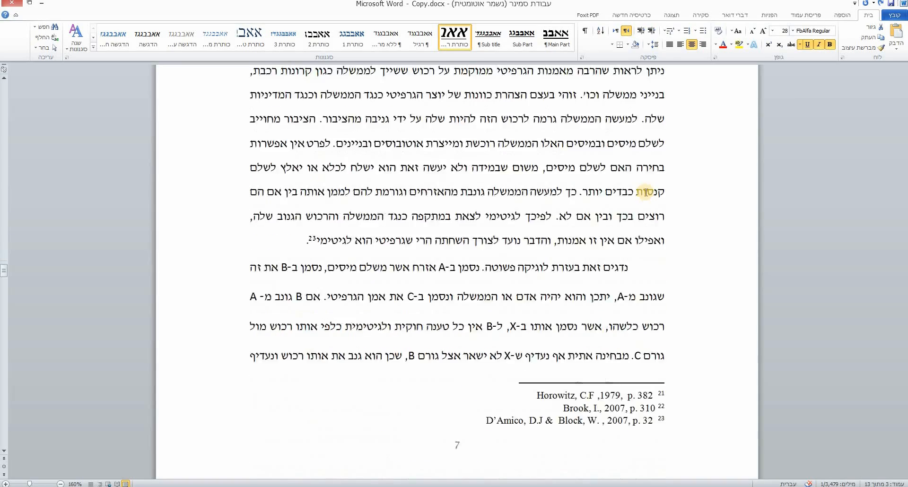
pyautogui.scroll(-18, 645, 193)
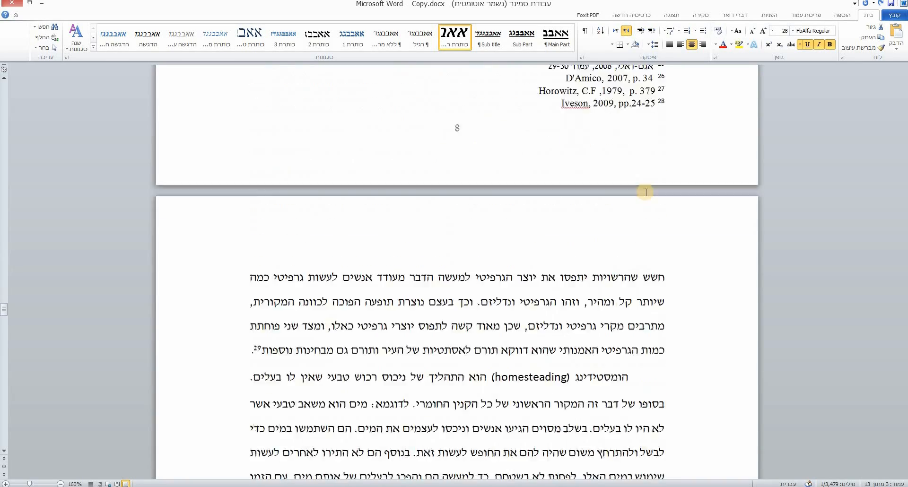
pyautogui.scroll(-18, 646, 201)
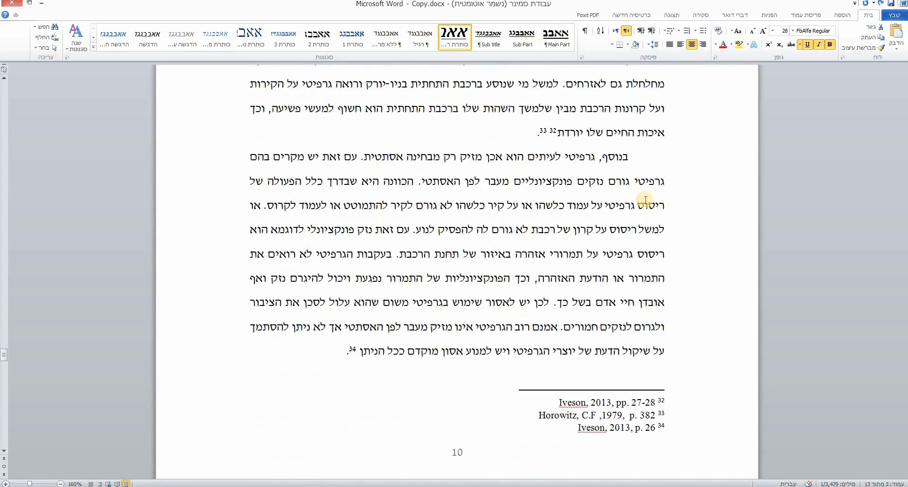
pyautogui.scroll(-14, 645, 199)
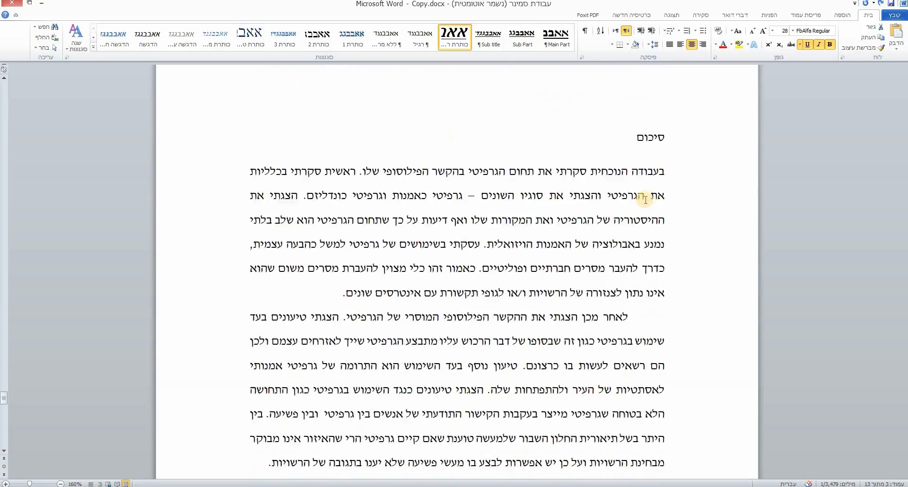
pyautogui.click(685, 101)
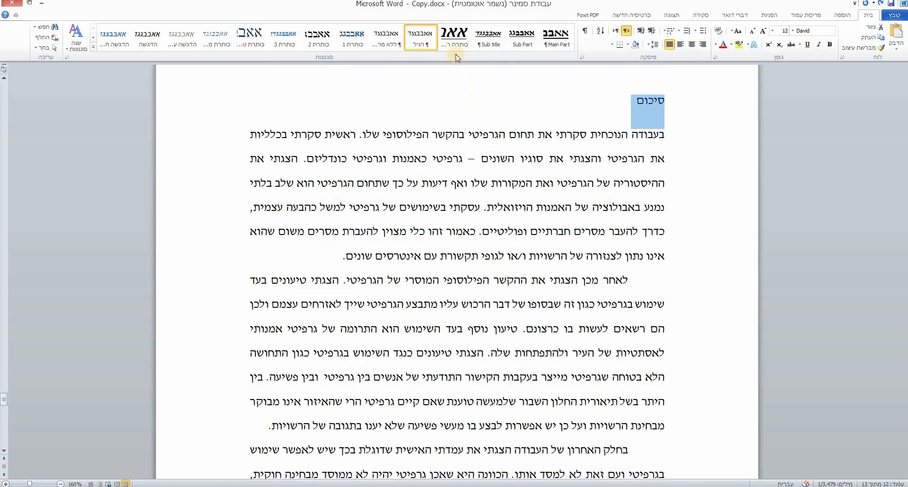
pyautogui.click(452, 38)
pyautogui.click(453, 38)
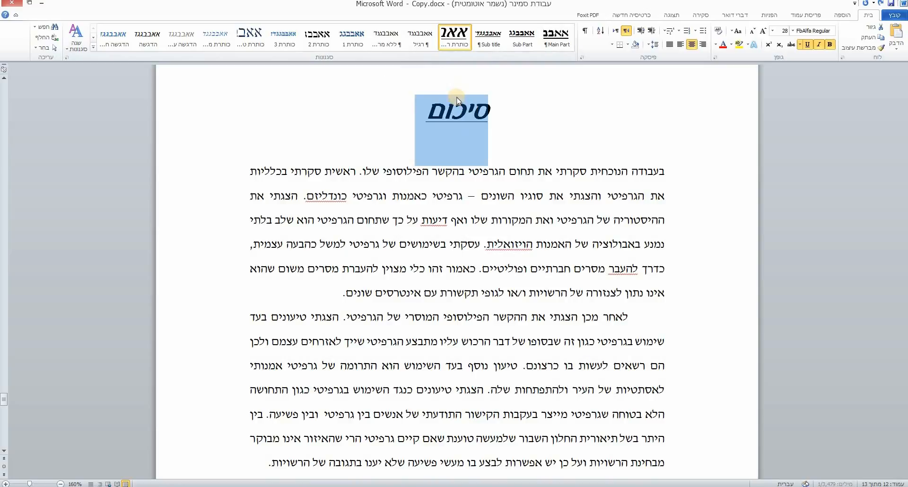
# Review the styled סיכום, הקדמה and מבוא headings throughout the paper
pyautogui.scroll(-12, 607, 195)
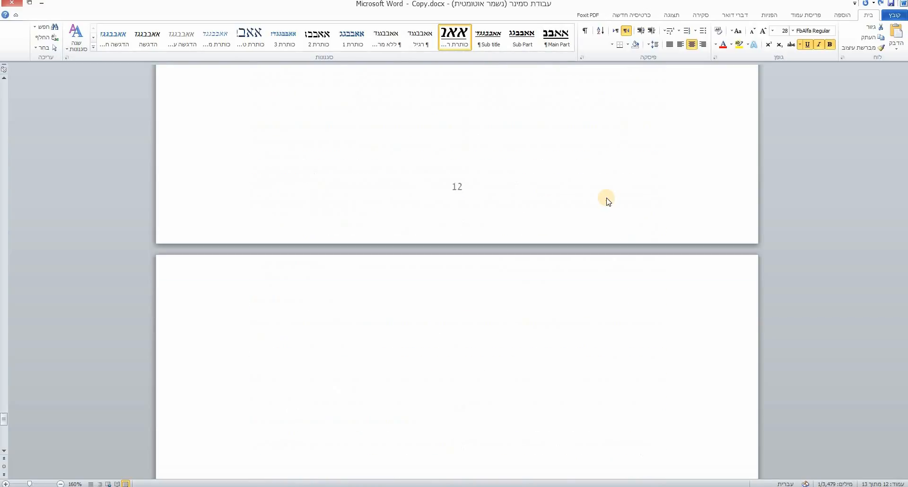
pyautogui.scroll(10, 607, 200)
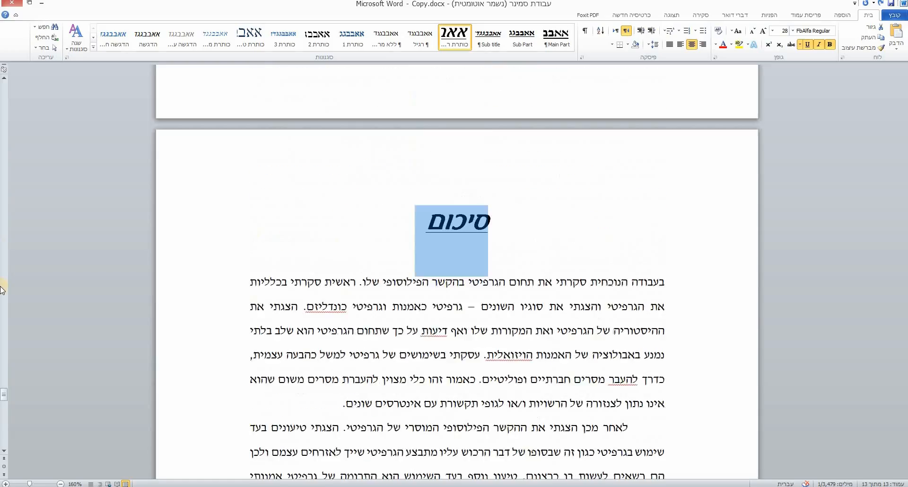
pyautogui.scroll(7, 7, 393)
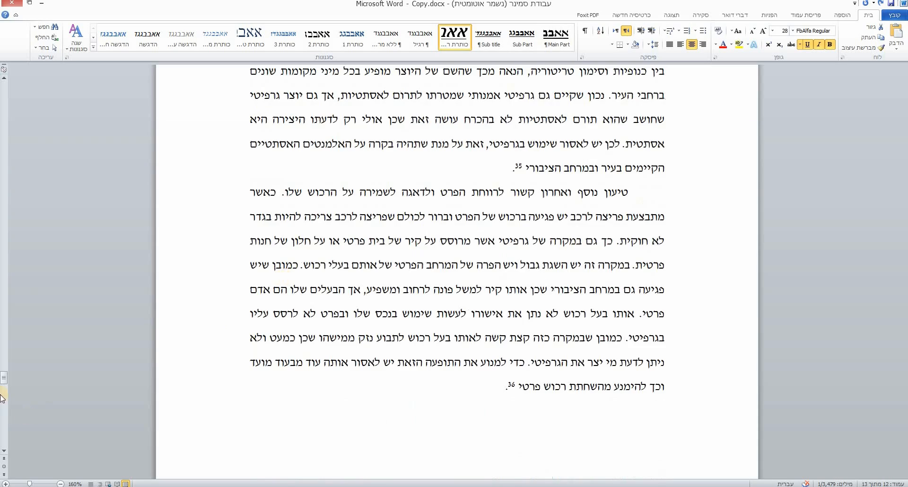
pyautogui.moveTo(3, 367); pyautogui.dragTo(4, 153)
pyautogui.scroll(8, 441, 417)
pyautogui.scroll(12, 440, 417)
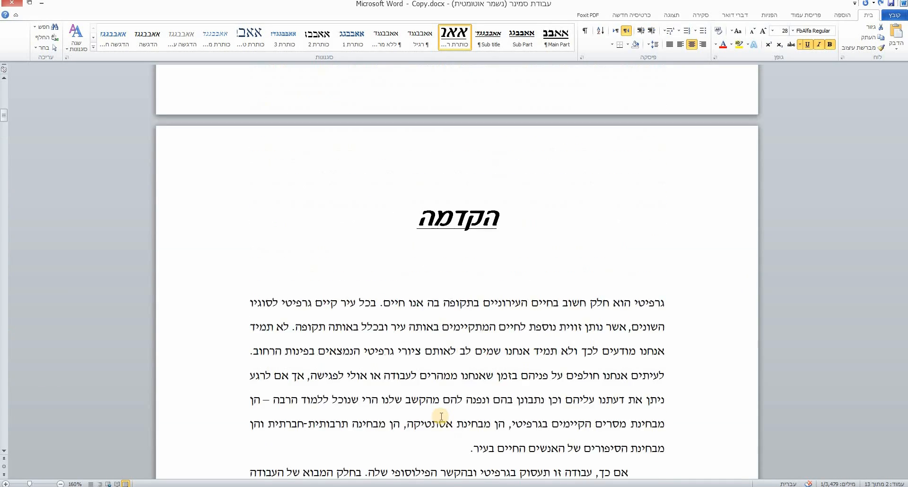
pyautogui.scroll(-3, 440, 332)
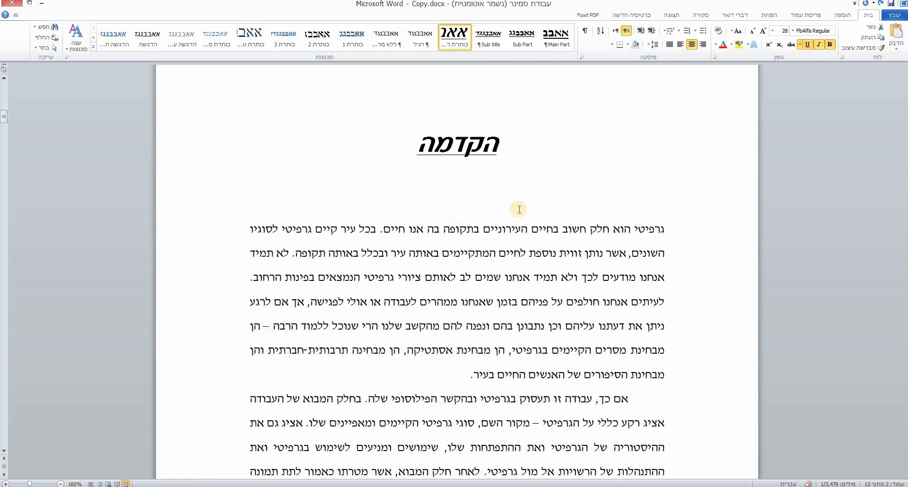
pyautogui.scroll(-4, 523, 217)
pyautogui.scroll(-6, 532, 244)
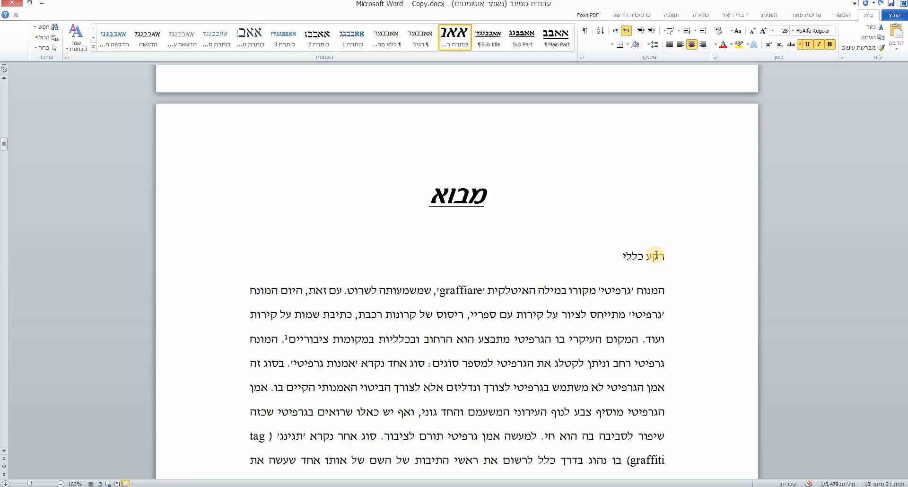
# Format the רקע כללי subheading directly with font size 16, red color, the Guttman Yad-Brush font and italics
pyautogui.moveTo(656, 255); pyautogui.dragTo(562, 282)
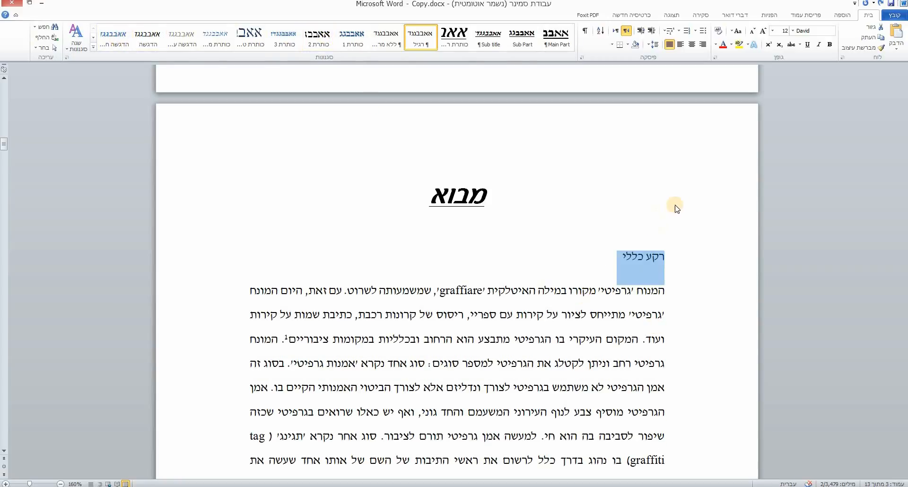
pyautogui.click(773, 32)
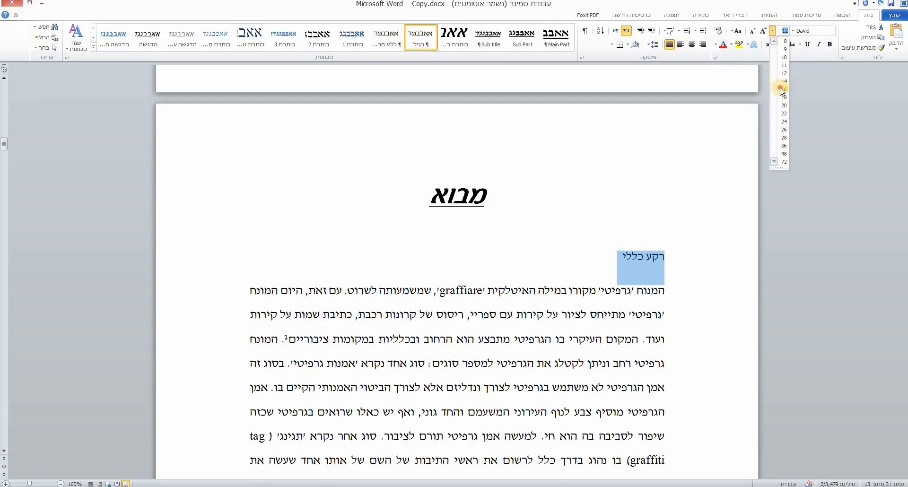
pyautogui.click(780, 90)
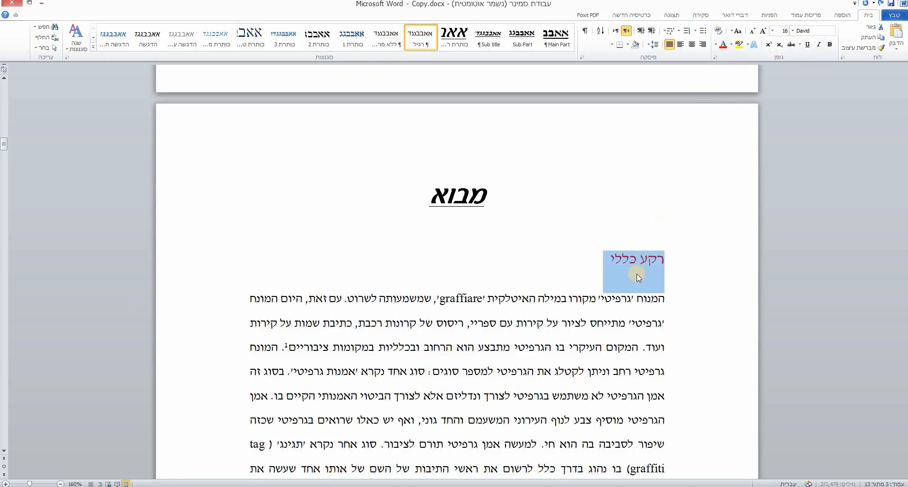
pyautogui.click(723, 44)
pyautogui.click(793, 31)
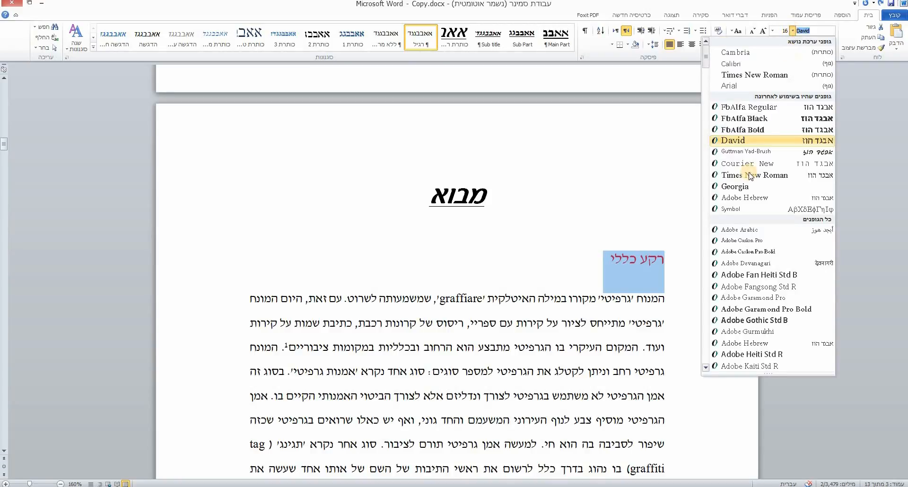
pyautogui.click(748, 152)
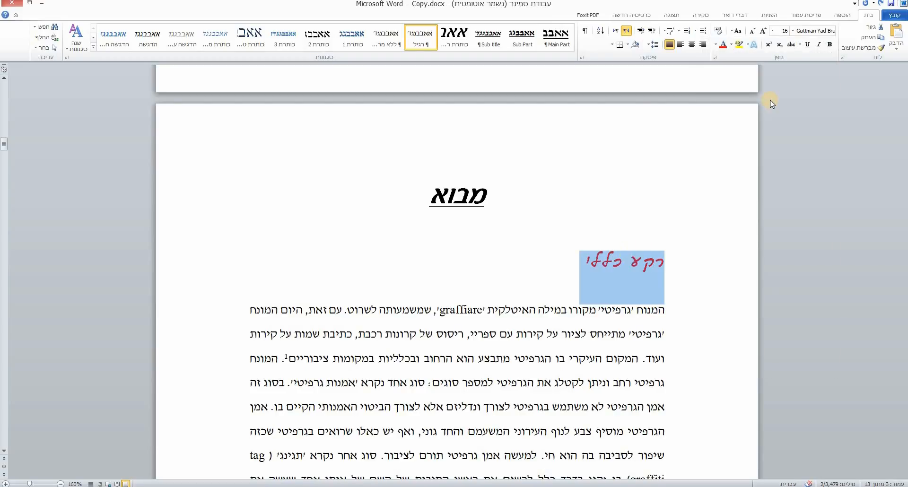
pyautogui.click(438, 201)
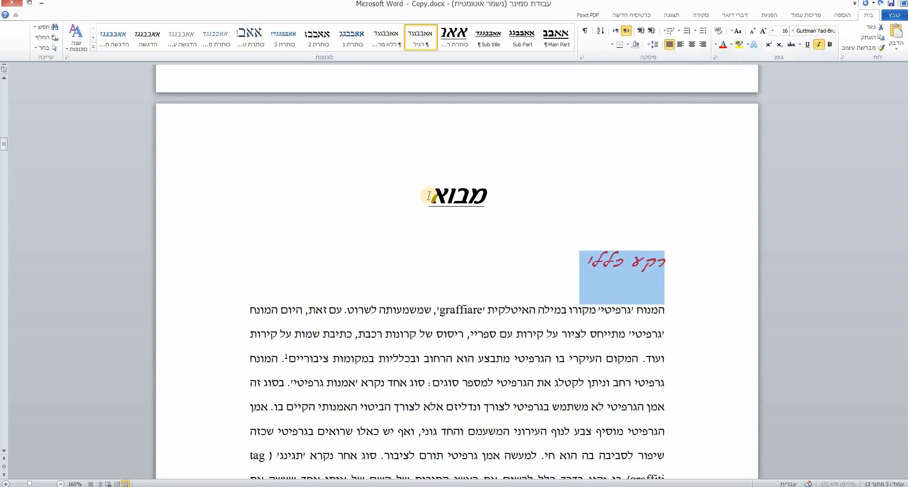
# Save the formatting of the selected רקע כללי subheading as a new quick style named כותרת משנה - אר
pyautogui.click(93, 47)
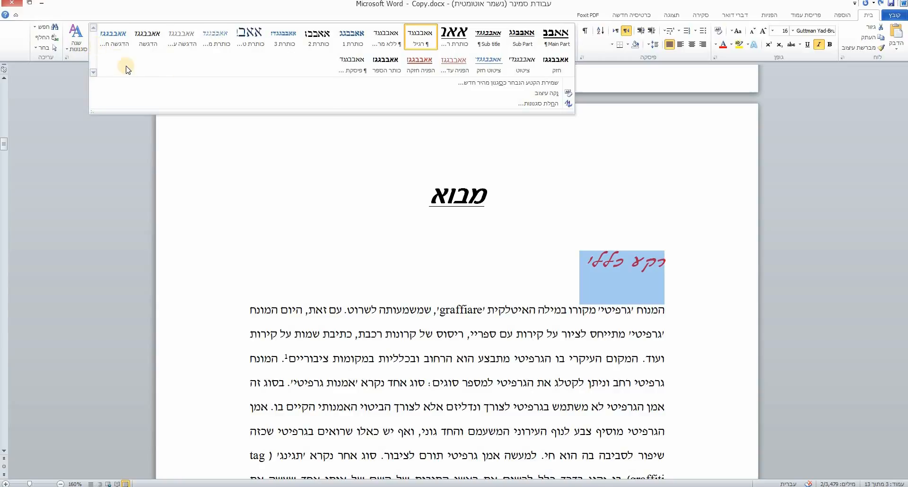
pyautogui.click(459, 86)
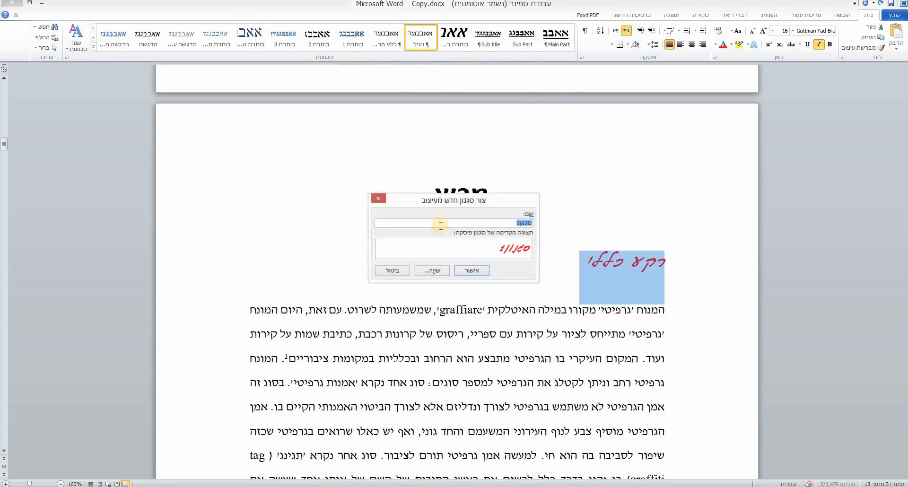
pyautogui.write('כותרת משנה -')
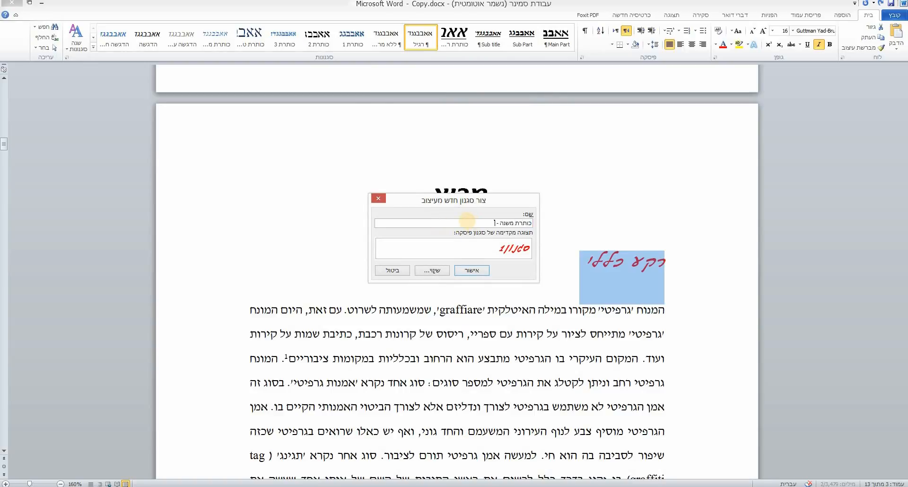
pyautogui.write(' אר')
pyautogui.click(471, 270)
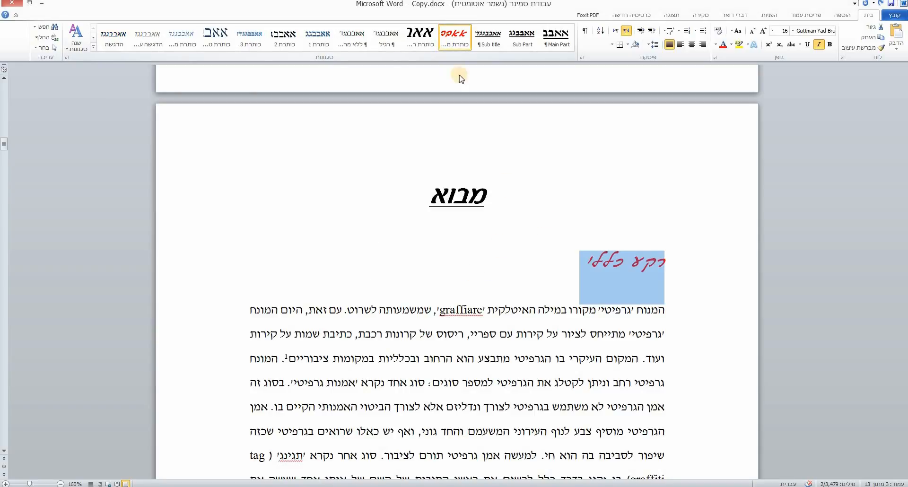
# Apply the new כותרת משנה quick style to the היסטוריה subheading
pyautogui.scroll(-4, 486, 163)
pyautogui.scroll(-12, 486, 163)
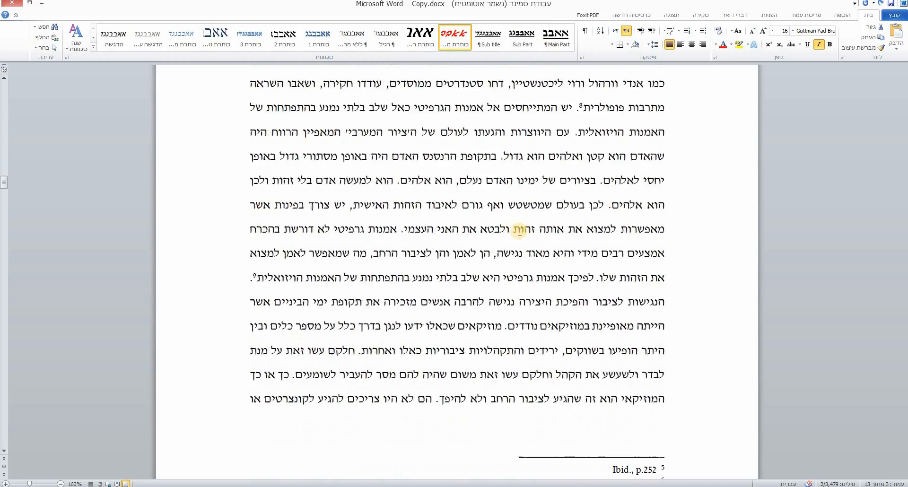
pyautogui.click(705, 182)
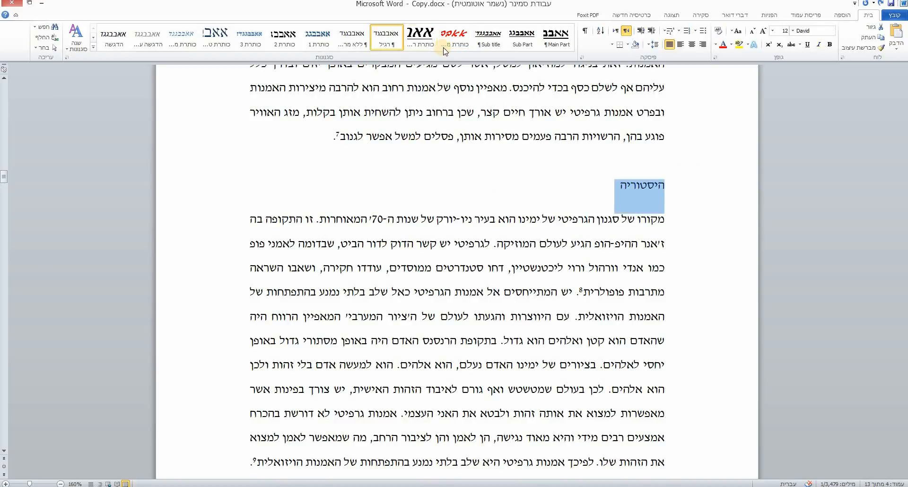
pyautogui.click(459, 42)
# Apply the new כותרת משנה quick style to the שימוש בגרפיטי subheading
pyautogui.scroll(-6, 668, 199)
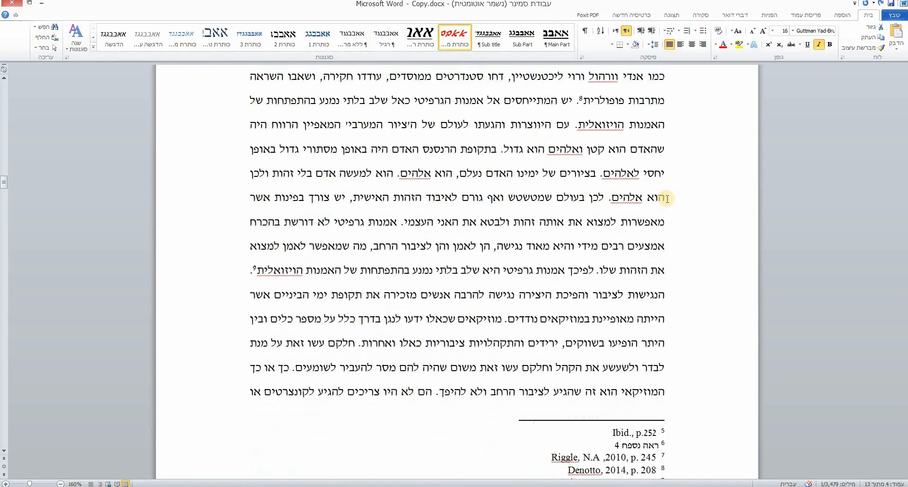
pyautogui.scroll(-12, 667, 205)
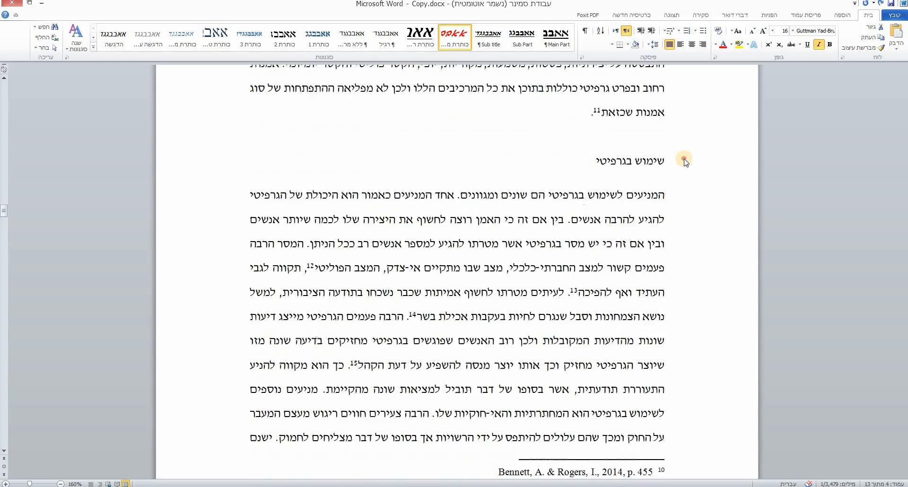
pyautogui.click(683, 163)
pyautogui.click(454, 37)
# Apply the כותרת משנה quick style to the מוסר וגרפיטי heading
pyautogui.scroll(-12, 662, 231)
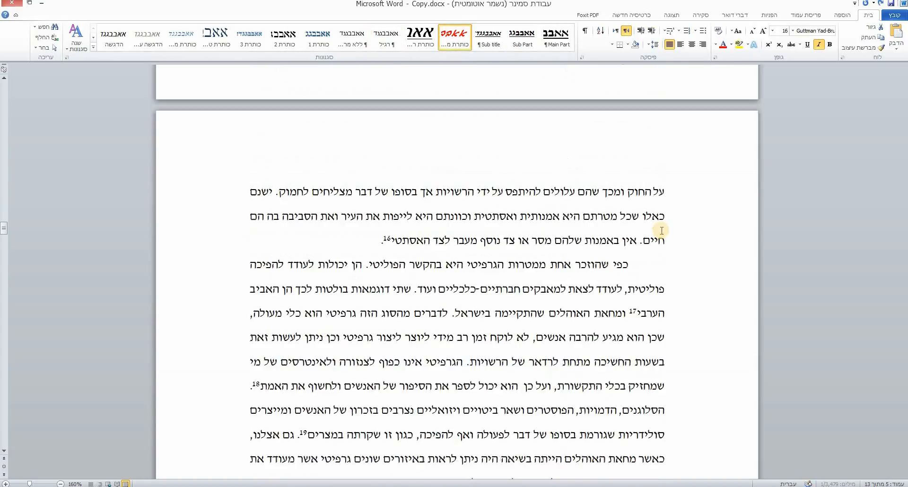
pyautogui.scroll(-12, 661, 231)
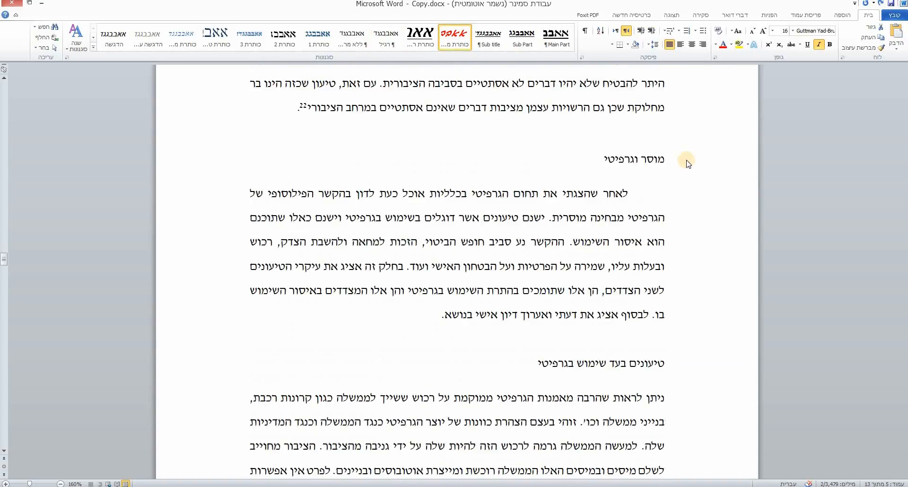
pyautogui.click(685, 160)
pyautogui.click(454, 37)
# Apply the כותרת משנה quick style to the טיעונים בעד שימוש בגרפיטי subheading
pyautogui.scroll(-1, 671, 237)
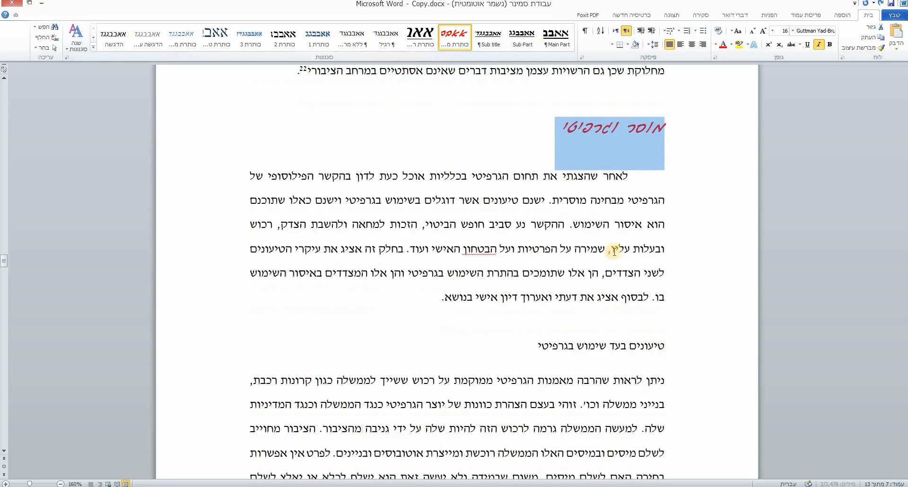
pyautogui.click(683, 347)
pyautogui.click(455, 37)
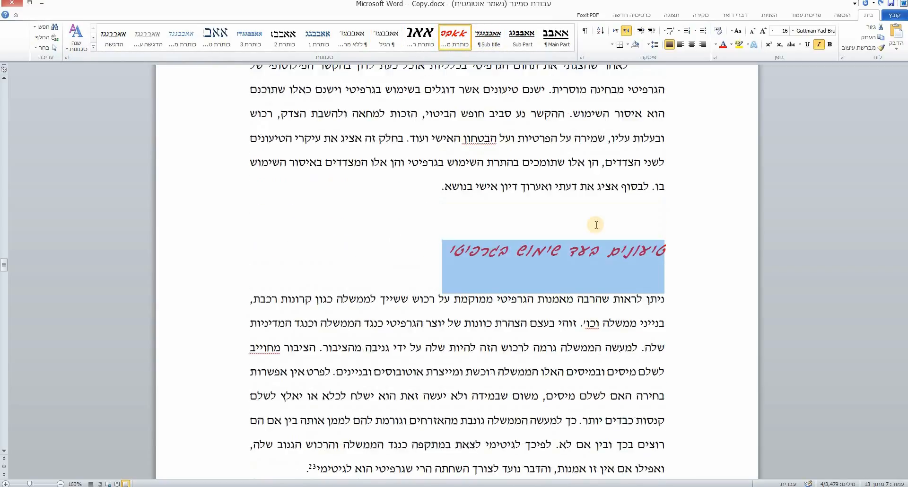
# Apply the כותרת ראשית quick style to the מוסר וגרפיטי heading and insert a page break before it
pyautogui.moveTo(649, 165); pyautogui.dragTo(378, 189)
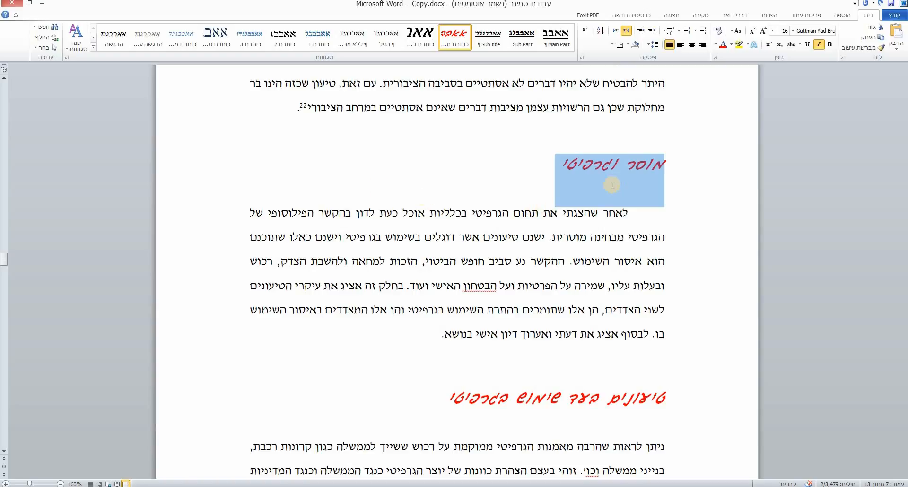
pyautogui.scroll(1, 607, 202)
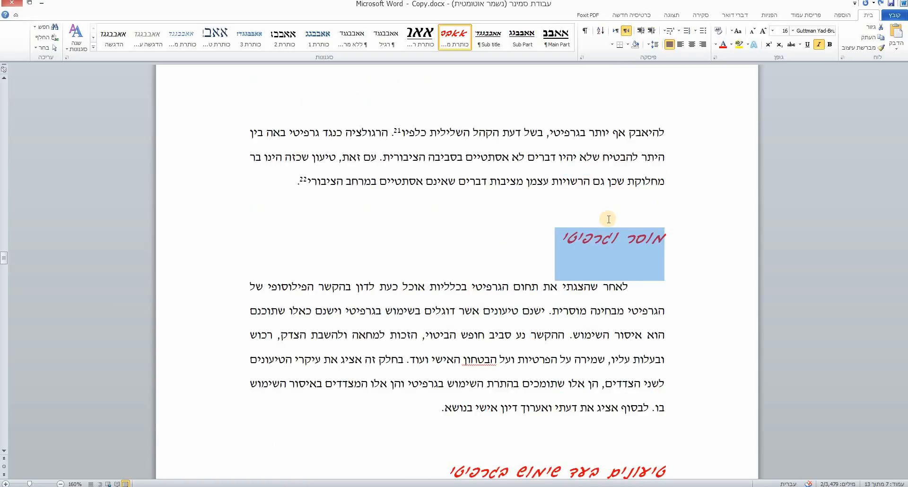
pyautogui.click(416, 43)
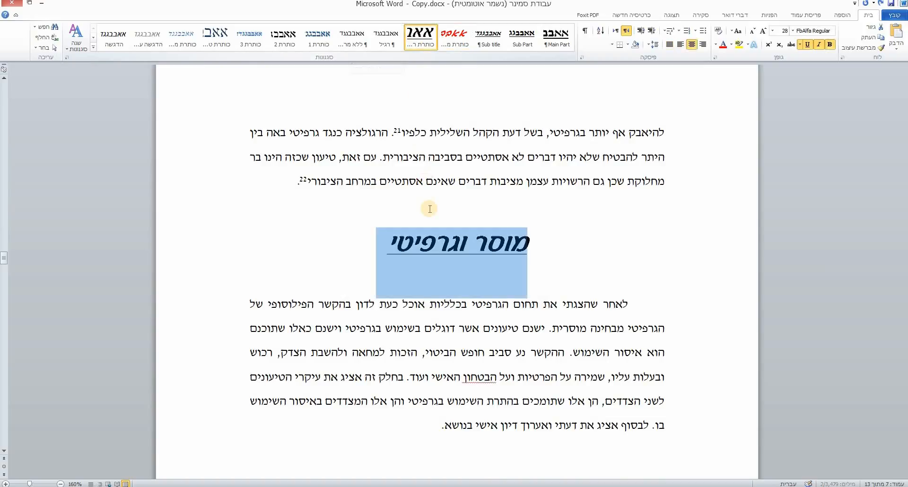
pyautogui.click(528, 245)
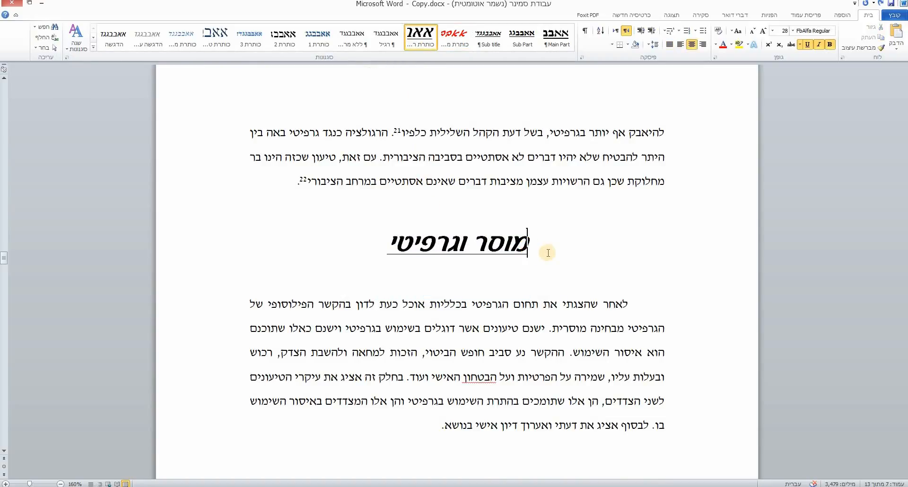
pyautogui.hotkey('ctrl', 'Return')
# Apply the כותרת משנה quick style to the טיעונים נגד שימוש בגרפיטי subheading
pyautogui.scroll(-5, 547, 247)
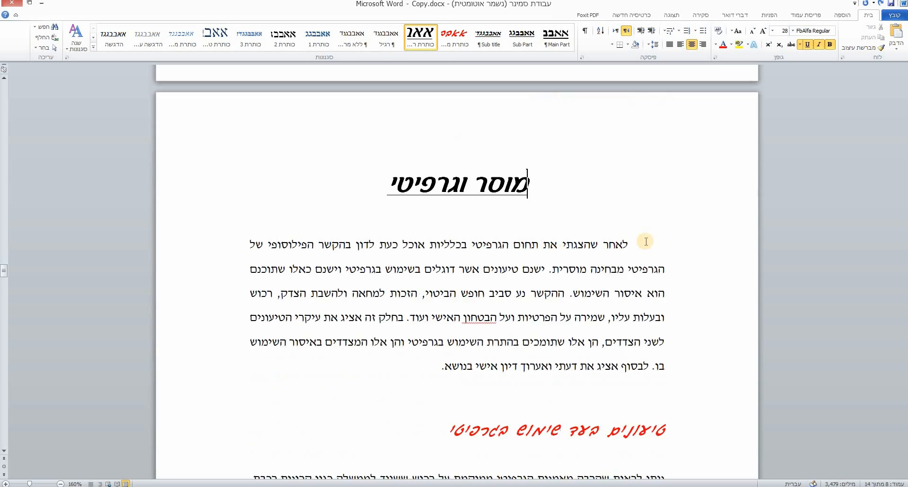
pyautogui.scroll(-15, 645, 243)
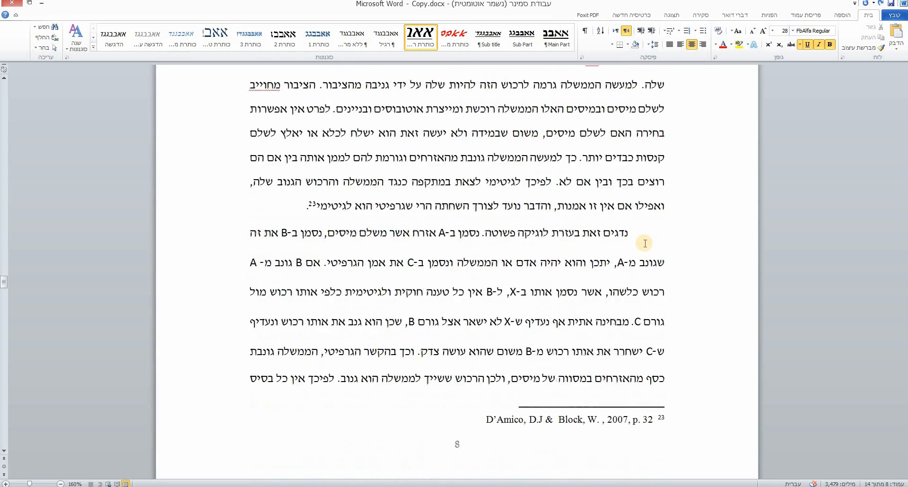
pyautogui.scroll(-20, 645, 248)
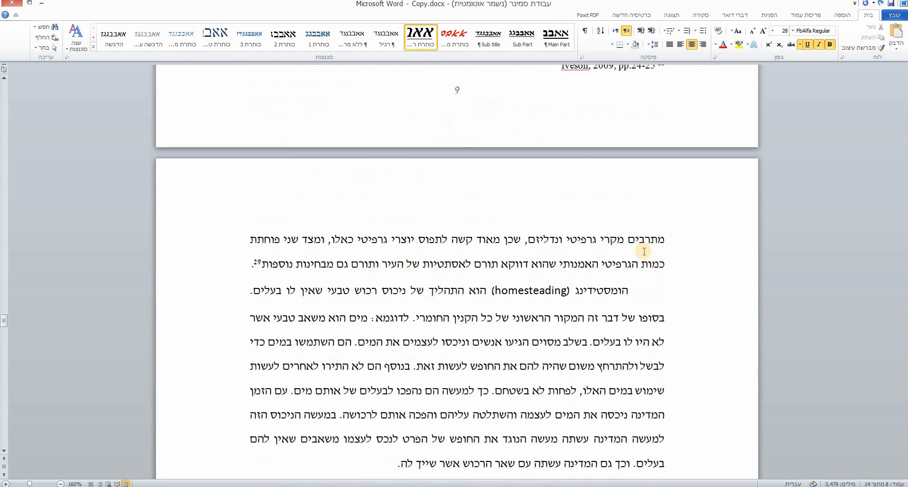
pyautogui.scroll(-8, 643, 256)
pyautogui.click(675, 212)
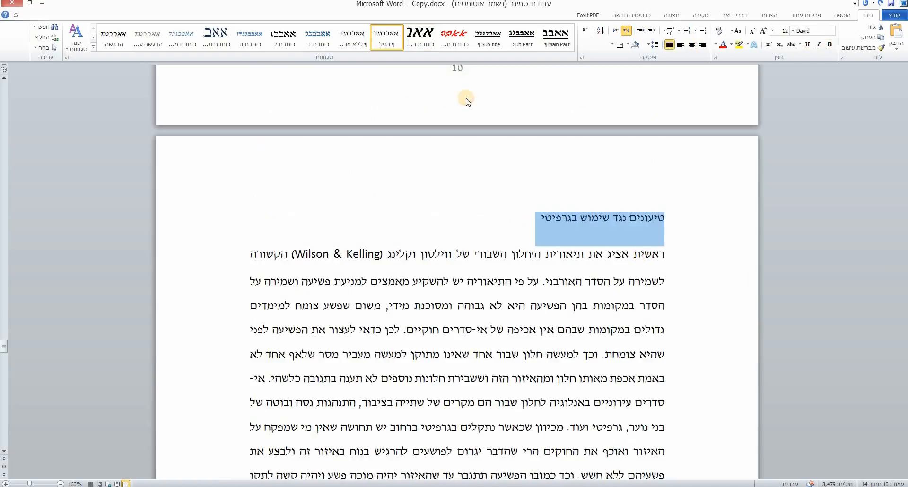
pyautogui.click(460, 47)
# Check the pages after טיעונים נגד שימוש בגרפיטי for further subheadings that need the style
pyautogui.scroll(-15, 646, 284)
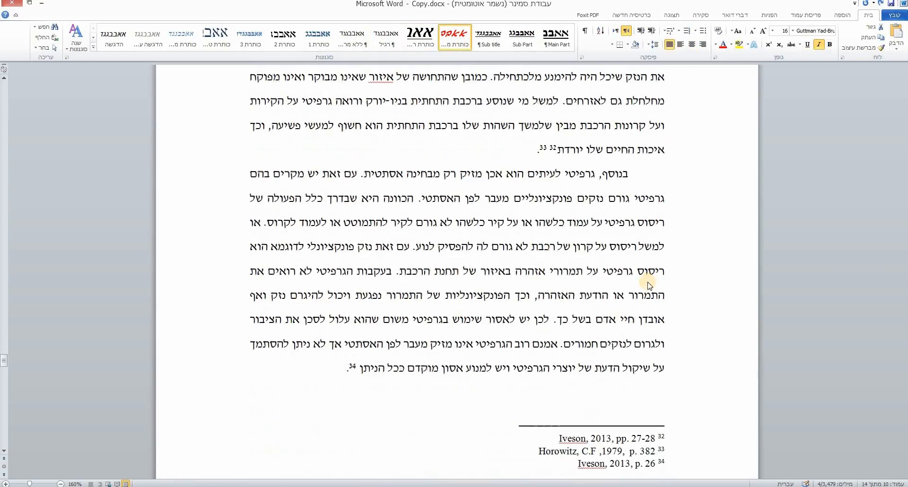
pyautogui.scroll(-15, 647, 283)
pyautogui.scroll(4, 549, 299)
pyautogui.scroll(12, 548, 299)
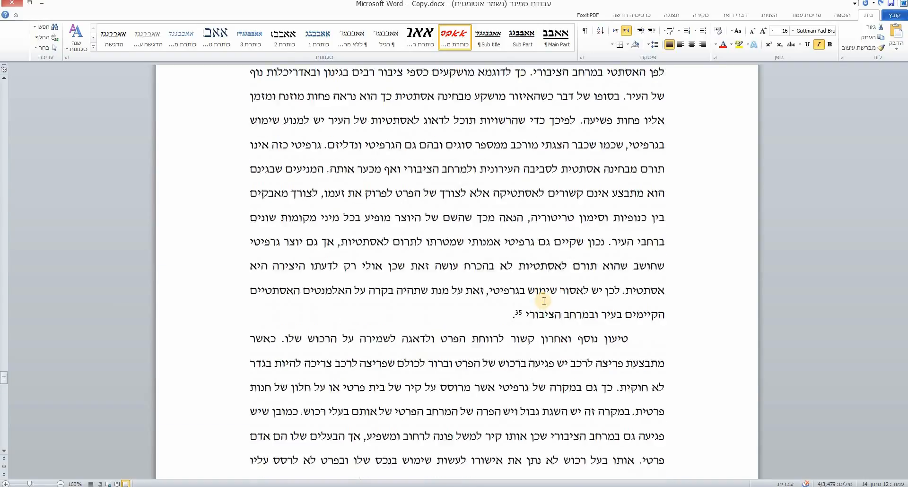
pyautogui.scroll(12, 544, 301)
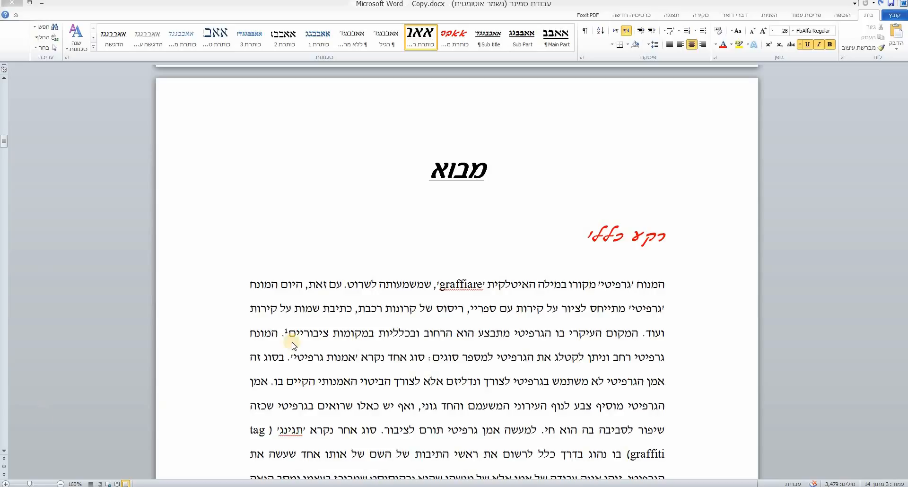
# Insert page numbers at the bottom of the page with the מספר רגיל 3 layout and return to the body text
pyautogui.click(842, 14)
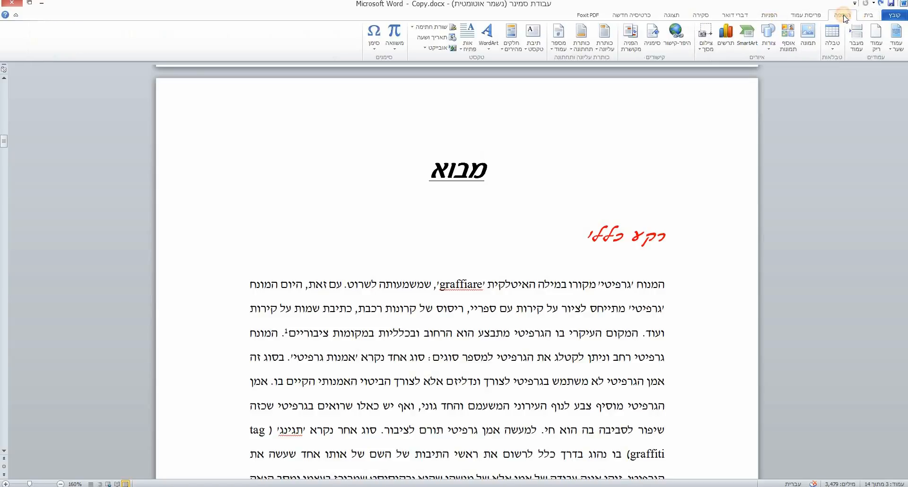
pyautogui.click(559, 46)
pyautogui.moveTo(551, 72)
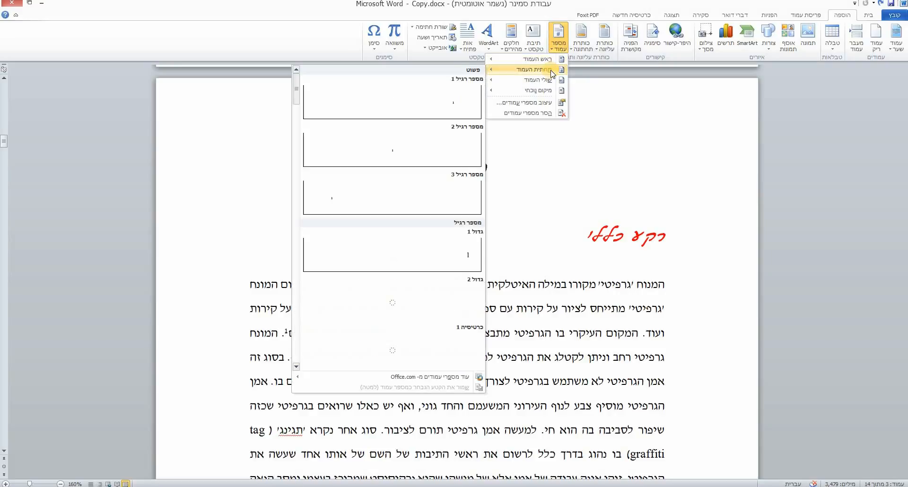
pyautogui.click(397, 196)
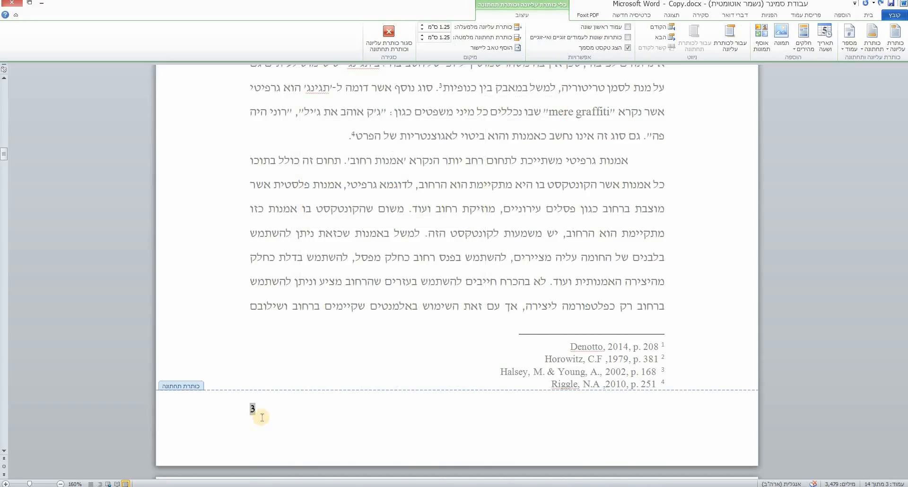
pyautogui.doubleClick(356, 255)
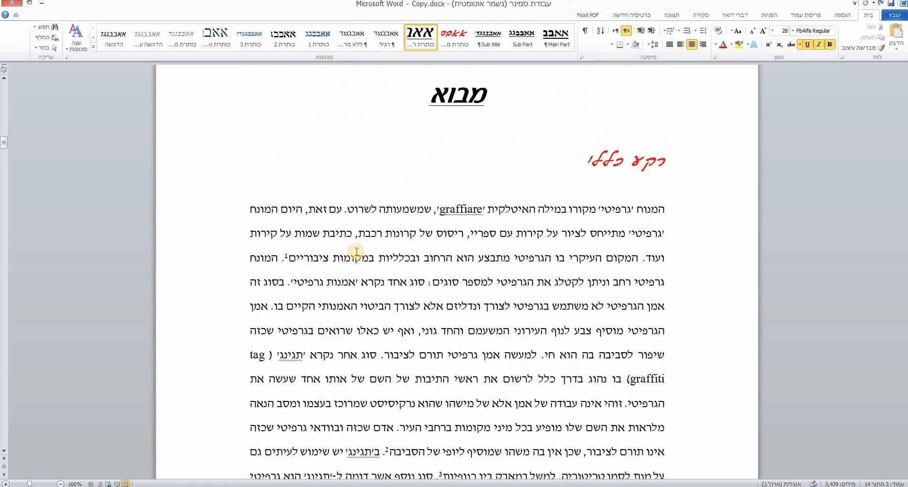
# Examine the page numbers in the footers across the first pages of the paper
pyautogui.scroll(-2, 478, 208)
pyautogui.scroll(5, 478, 208)
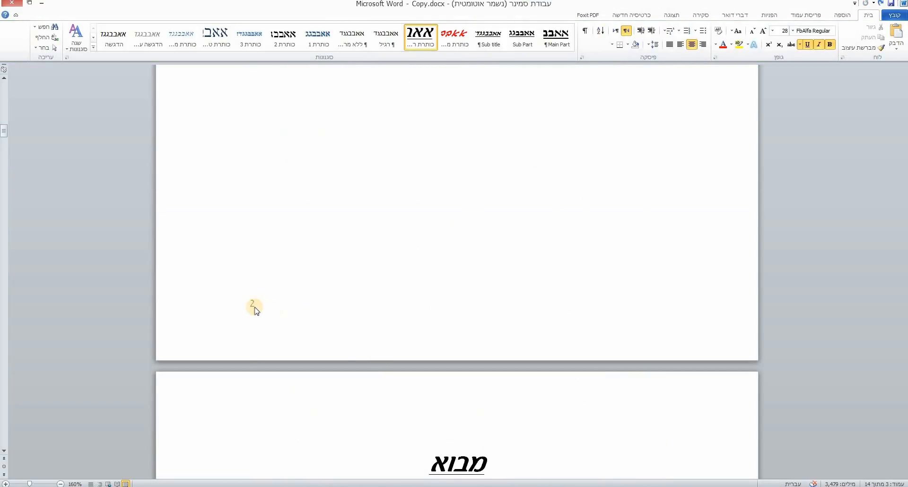
pyautogui.scroll(5, 308, 298)
pyautogui.scroll(9, 311, 296)
pyautogui.scroll(-5, 258, 271)
pyautogui.scroll(-20, 282, 279)
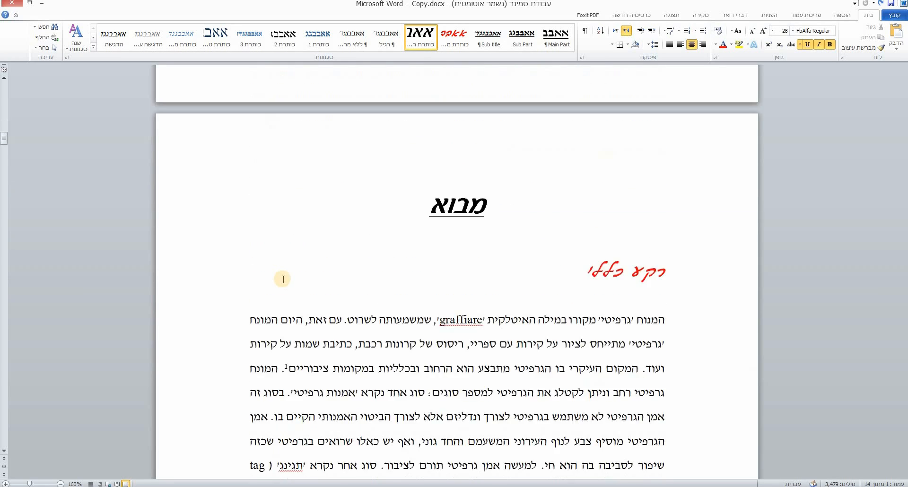
pyautogui.scroll(-15, 283, 279)
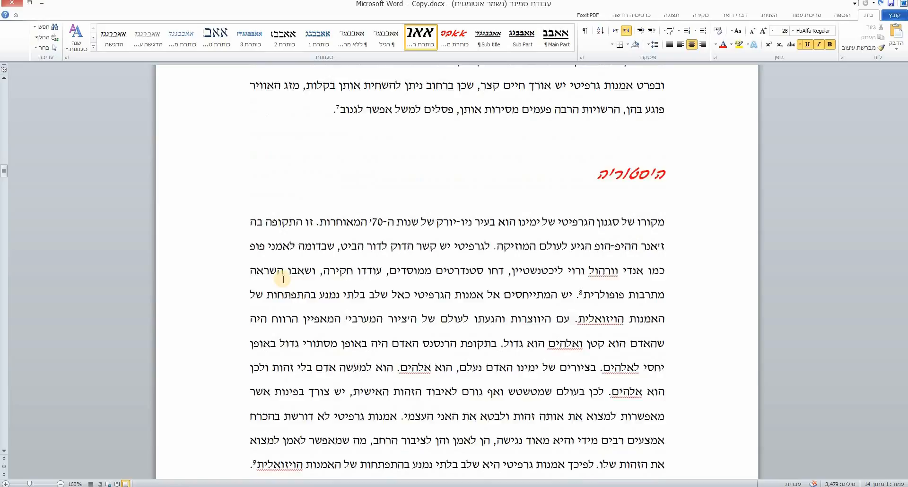
pyautogui.scroll(15, 283, 279)
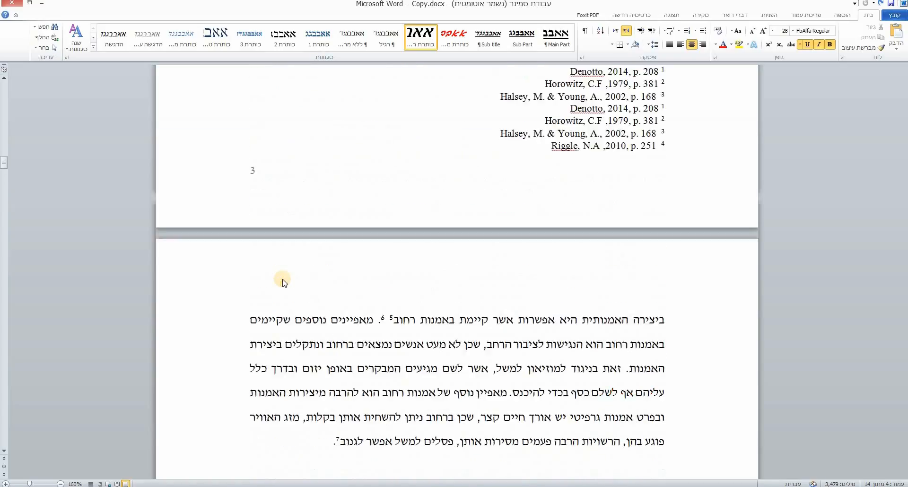
# Set the font of the page number in the page 3 footer to Arial
pyautogui.click(292, 336)
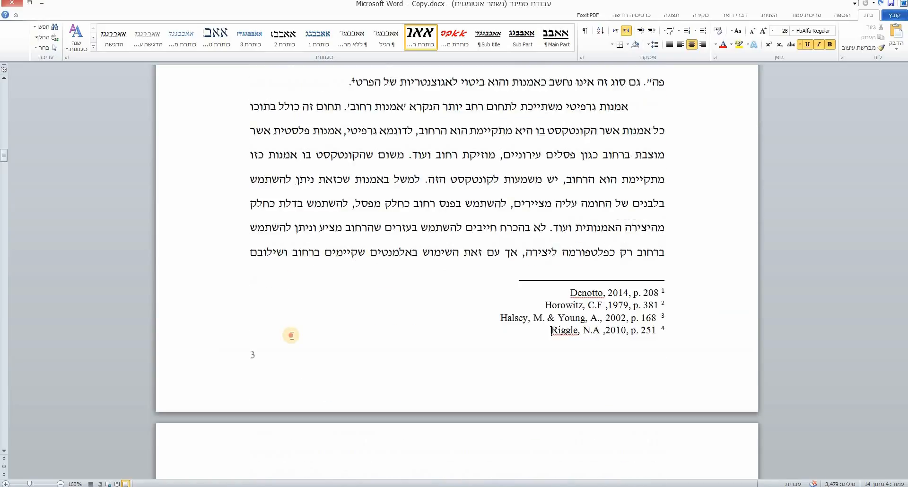
pyautogui.doubleClick(259, 363)
pyautogui.click(250, 356)
pyautogui.doubleClick(253, 355)
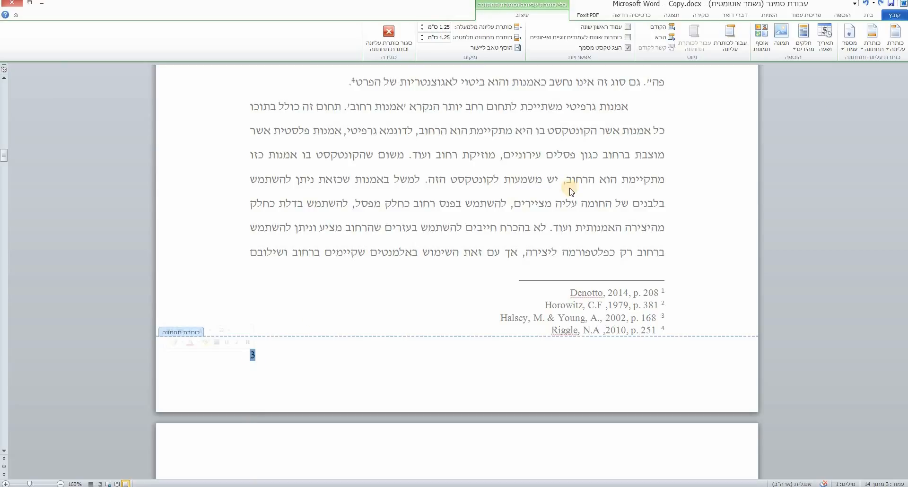
pyautogui.click(869, 15)
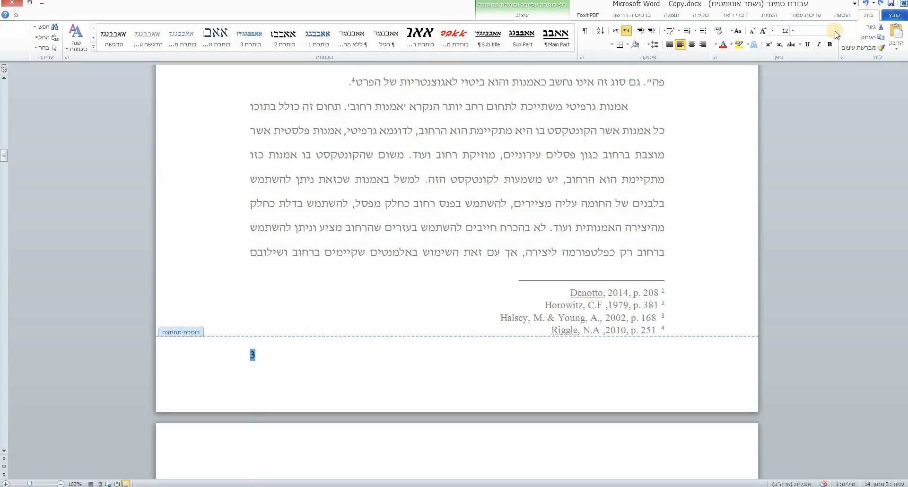
pyautogui.click(793, 33)
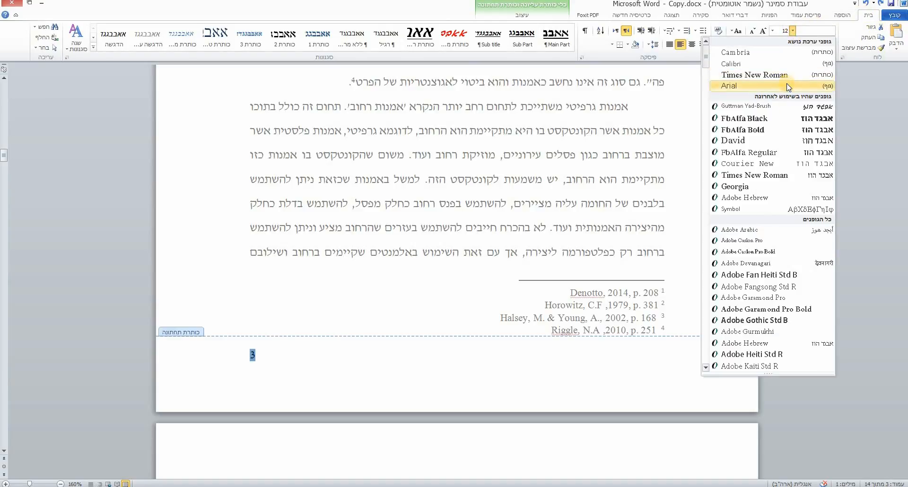
pyautogui.click(787, 85)
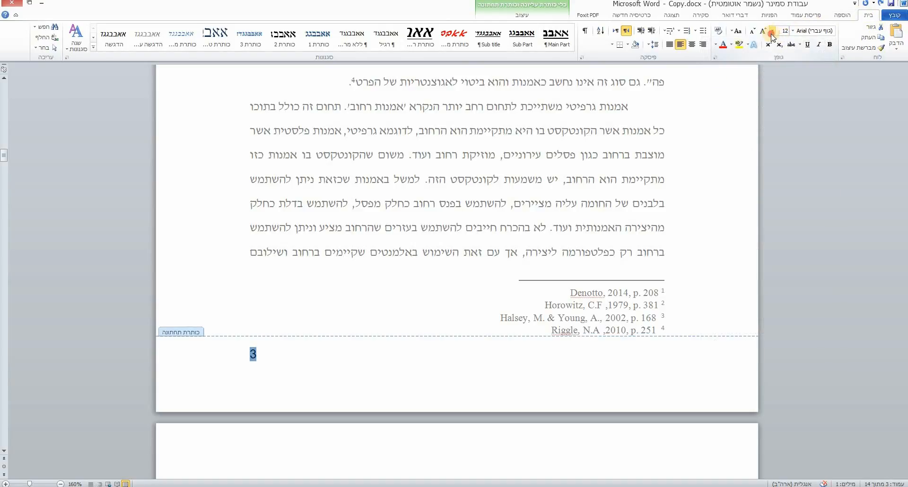
# Set the footer page number's size to 18, return to the body text and check the next page's number
pyautogui.click(772, 31)
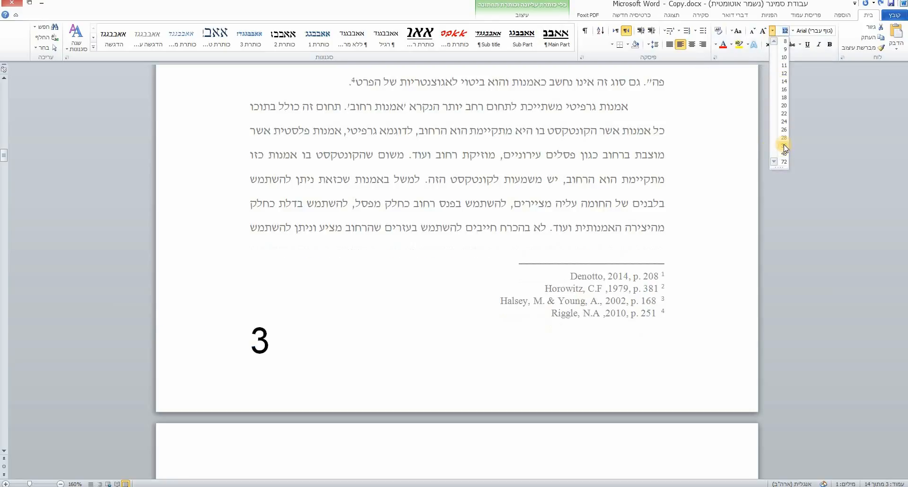
pyautogui.click(784, 98)
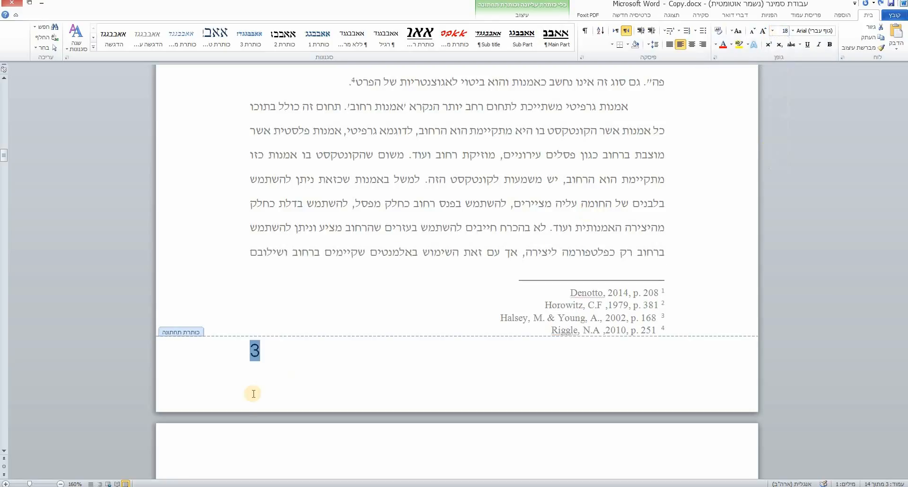
pyautogui.tripleClick(351, 203)
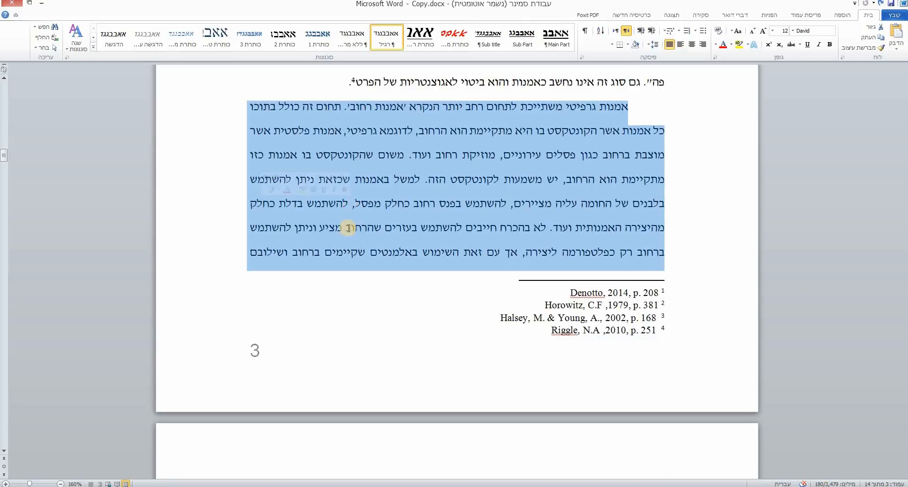
pyautogui.scroll(-3, 246, 151)
pyautogui.scroll(-12, 246, 150)
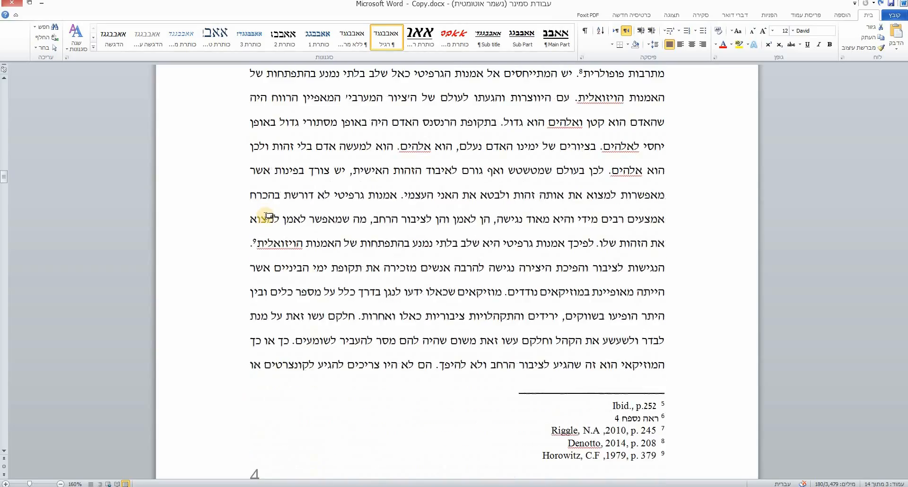
pyautogui.scroll(-3, 261, 255)
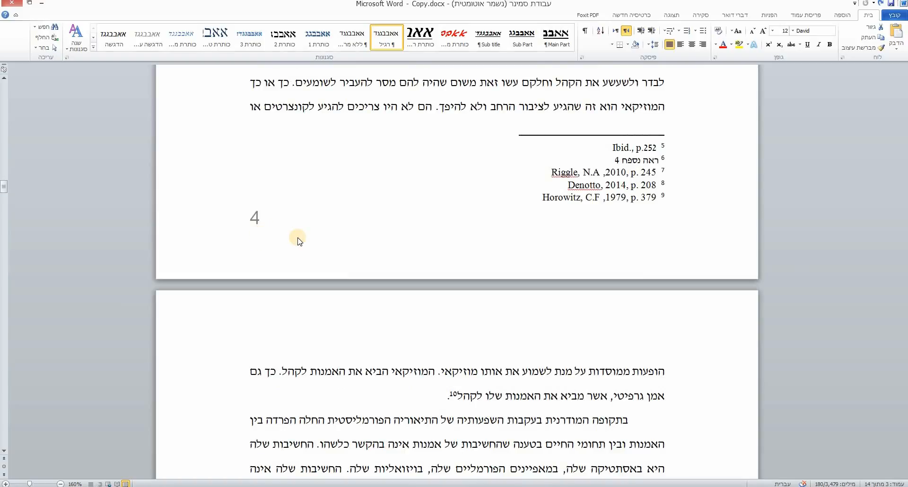
# Add a new page after the cover page's titles and enter תוכן עניינים as its heading
pyautogui.hotkey('ctrl', 'Home')
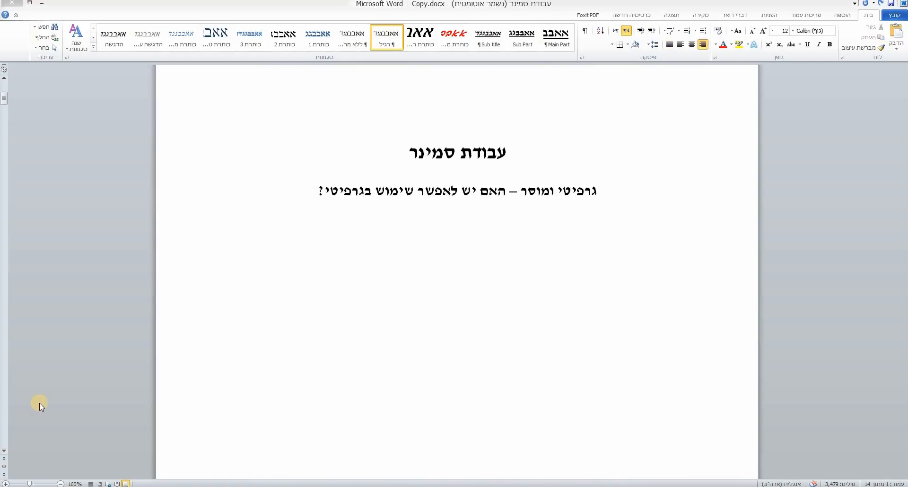
pyautogui.click(609, 221)
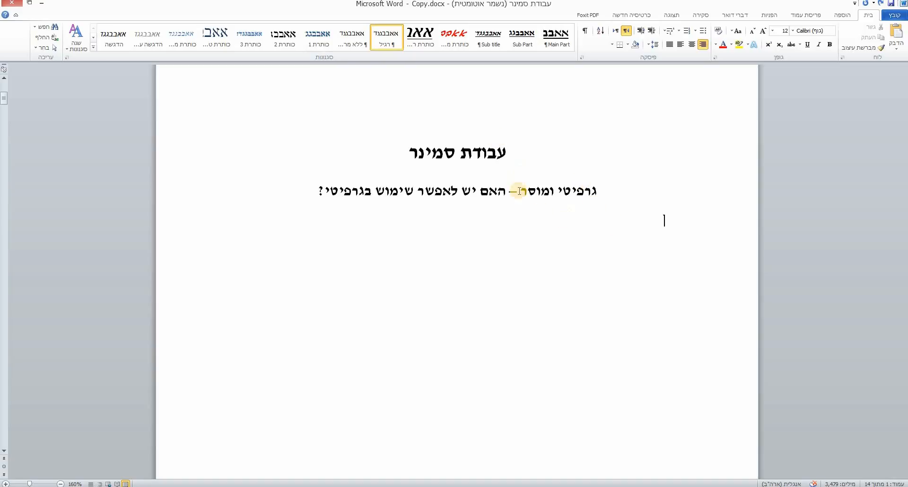
pyautogui.scroll(-10, 520, 195)
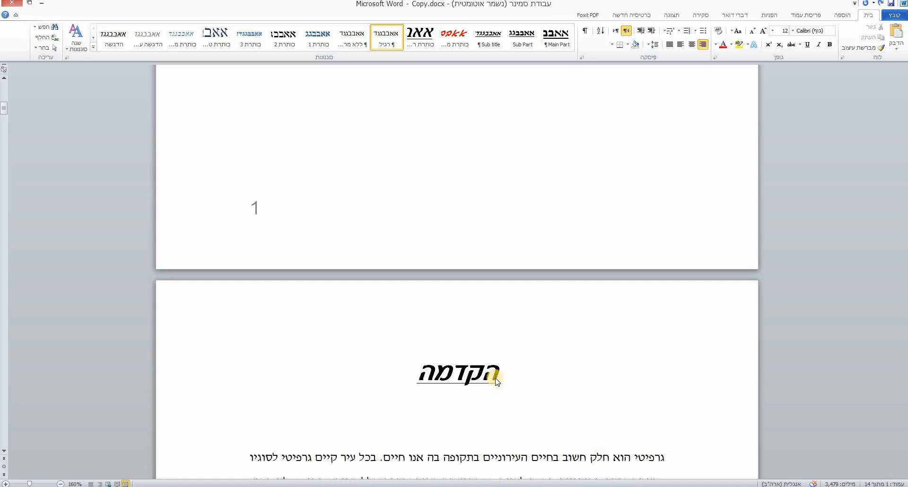
pyautogui.scroll(10, 495, 377)
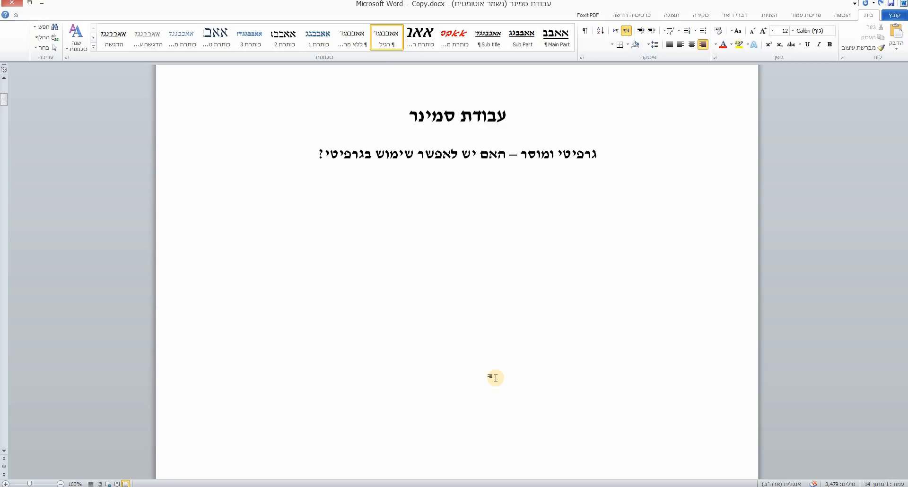
pyautogui.hotkey('ctrl', 'Return')
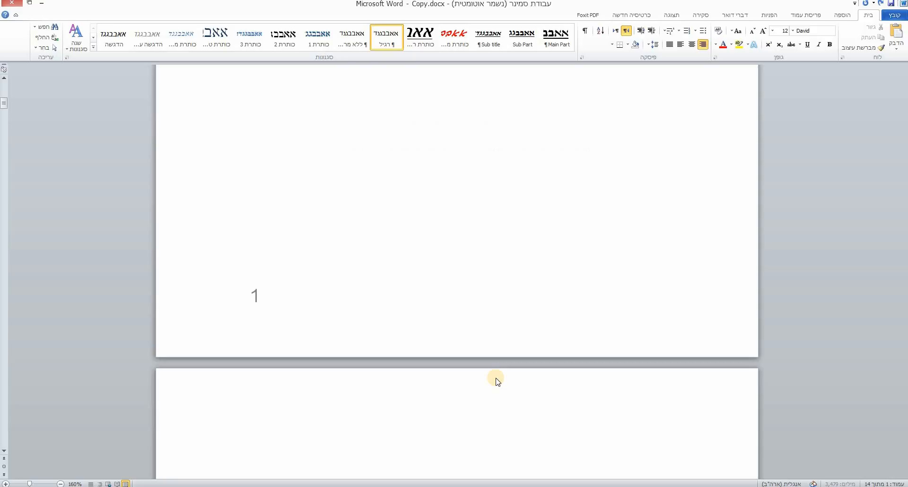
pyautogui.write('תוכן עניינים')
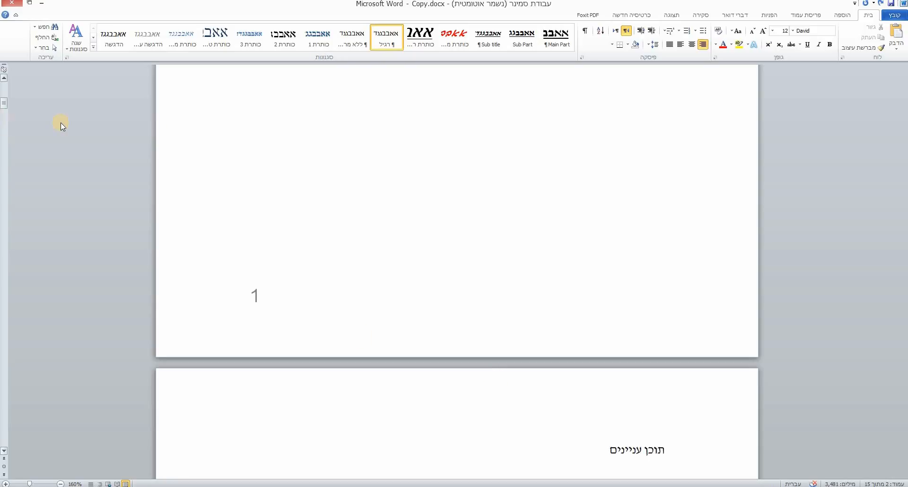
pyautogui.scroll(-5, 284, 165)
pyautogui.scroll(-5, 622, 149)
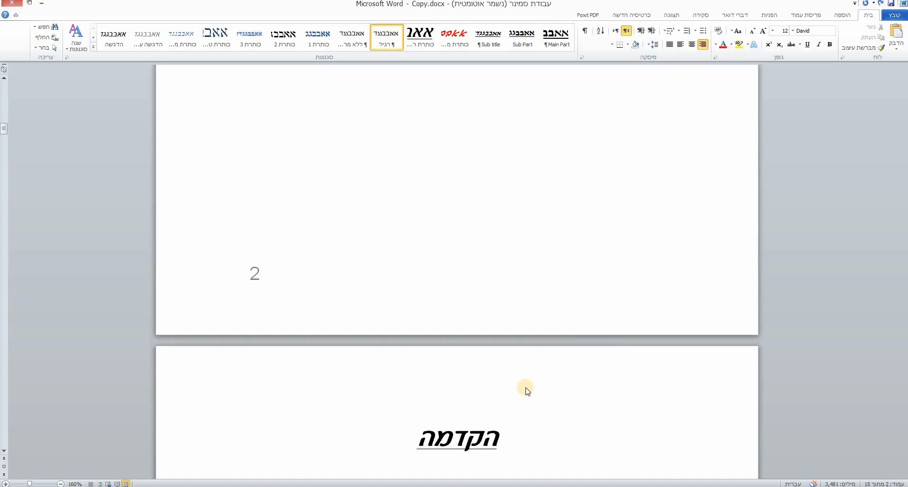
pyautogui.scroll(15, 525, 388)
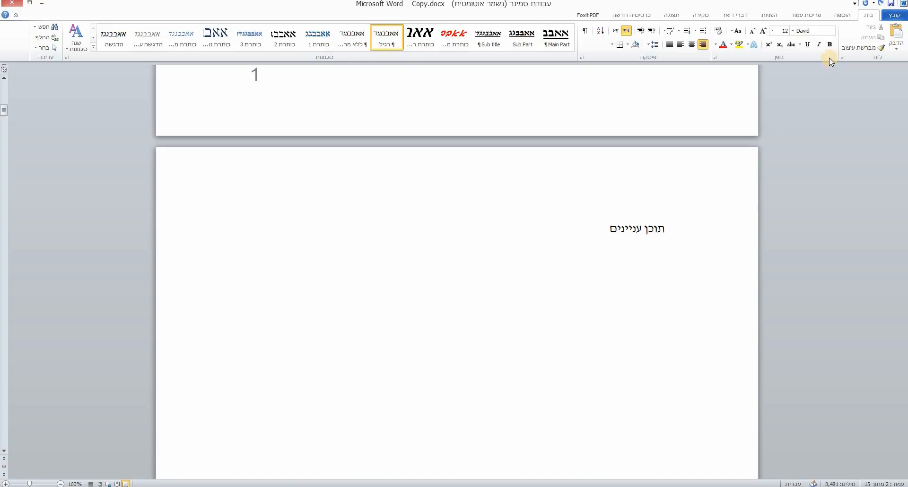
# Start a custom table of contents below the תוכן עניינים heading and clear the levels of styles כותרת 1, כותרת 2 and כותרת 3
pyautogui.click(769, 15)
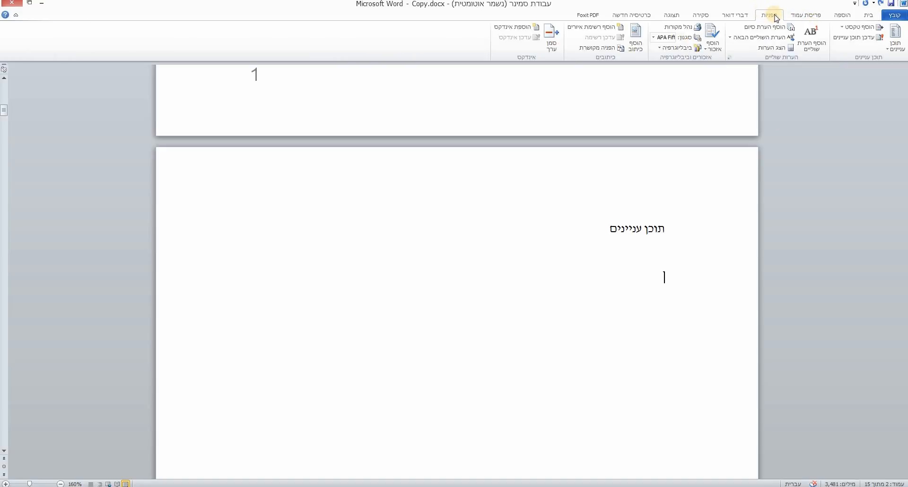
pyautogui.click(895, 47)
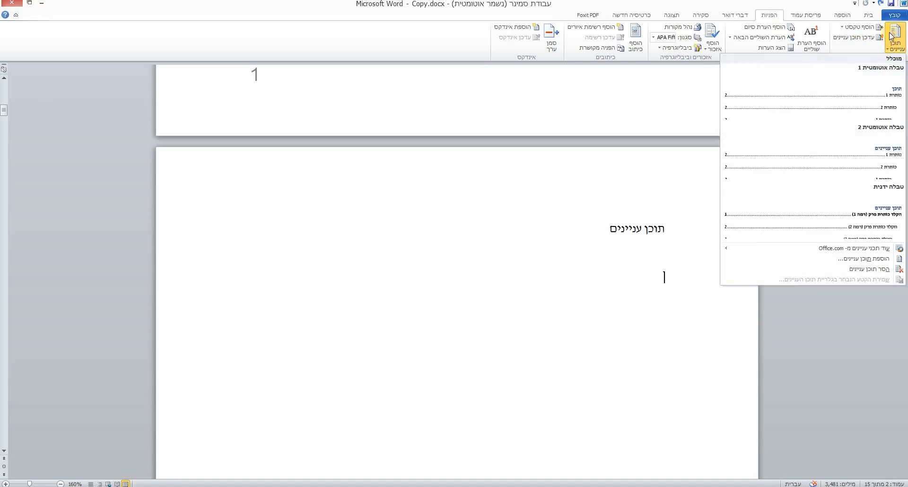
pyautogui.click(868, 261)
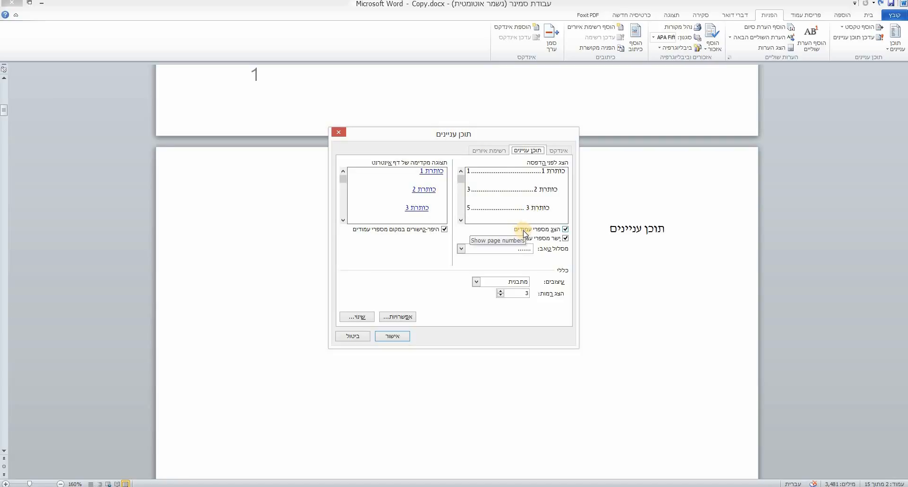
pyautogui.click(397, 318)
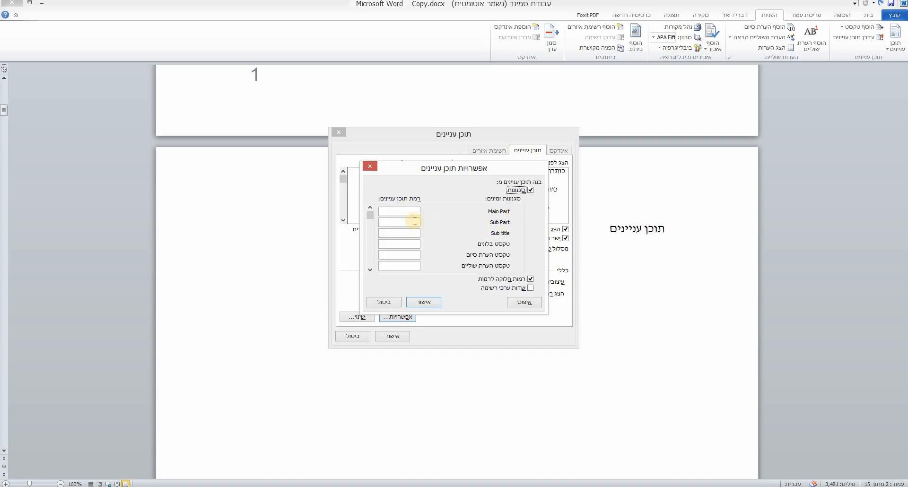
pyautogui.click(370, 269)
pyautogui.click(370, 269)
pyautogui.click(370, 269)
pyautogui.click(370, 268)
pyautogui.click(370, 268)
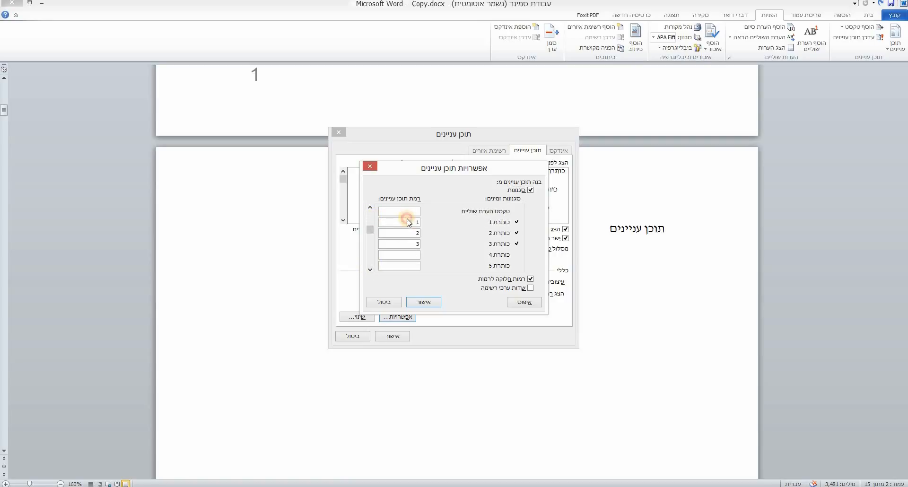
pyautogui.doubleClick(408, 221)
pyautogui.doubleClick(407, 232)
pyautogui.press('BackSpace')
pyautogui.doubleClick(402, 243)
pyautogui.press('BackSpace')
# Assign level 1 to the custom כותרת ראשית style and level 2 to the custom כותרת משנה style, and insert the table of contents
pyautogui.click(370, 271)
pyautogui.click(371, 271)
pyautogui.click(370, 271)
pyautogui.click(370, 271)
pyautogui.click(370, 271)
pyautogui.click(371, 271)
pyautogui.click(371, 271)
pyautogui.click(370, 271)
pyautogui.click(371, 271)
pyautogui.click(371, 271)
pyautogui.click(370, 271)
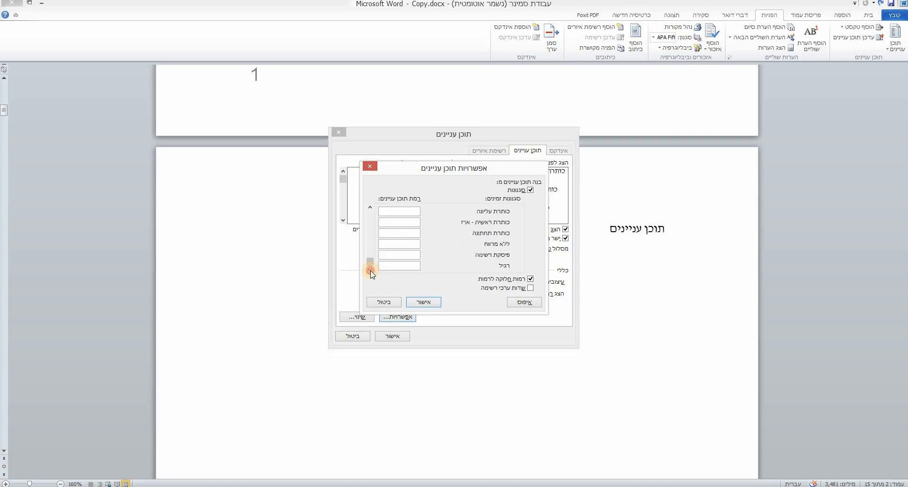
pyautogui.click(370, 208)
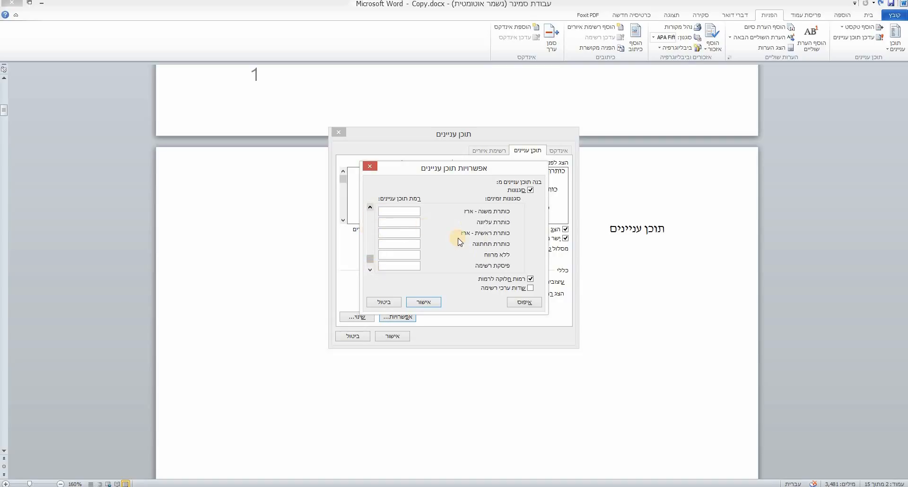
pyautogui.click(416, 233)
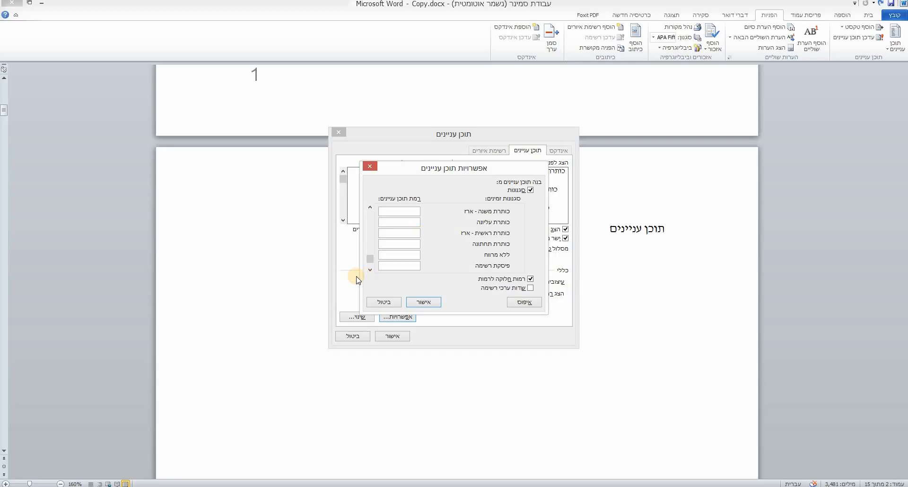
pyautogui.write('1')
pyautogui.click(400, 212)
pyautogui.click(370, 209)
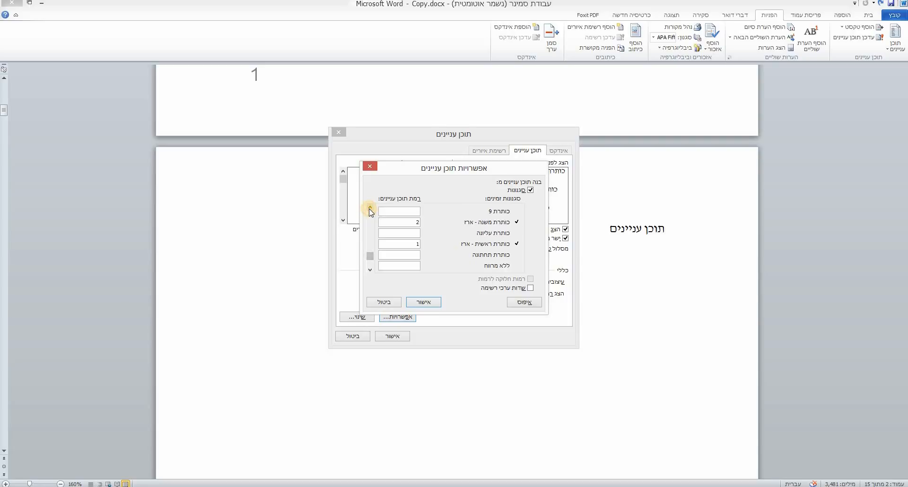
pyautogui.click(422, 302)
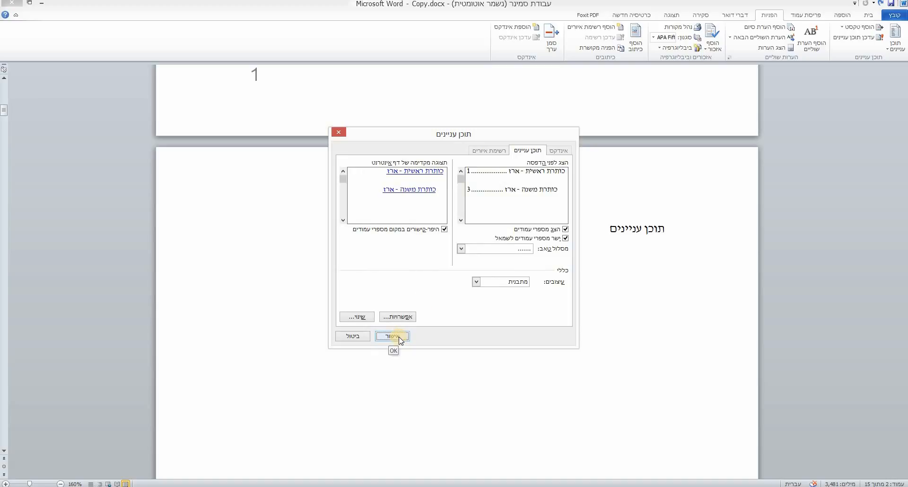
pyautogui.click(385, 338)
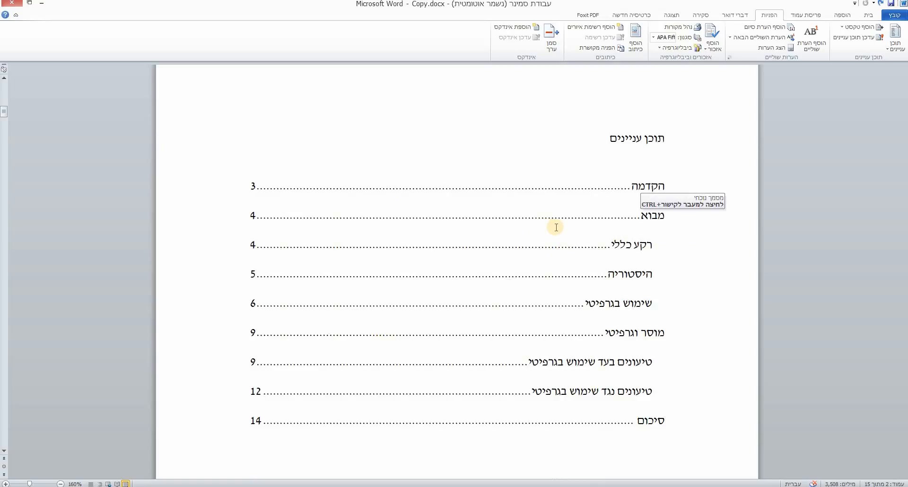
# Examine the main and sub entries of the table of contents and compare the הקדמה entry with its page
pyautogui.doubleClick(652, 186)
pyautogui.doubleClick(649, 214)
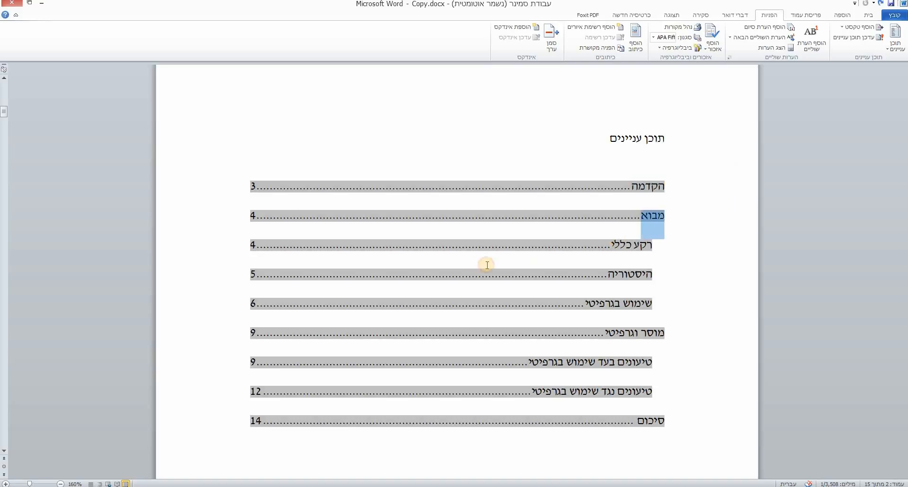
pyautogui.moveTo(663, 246); pyautogui.dragTo(610, 300)
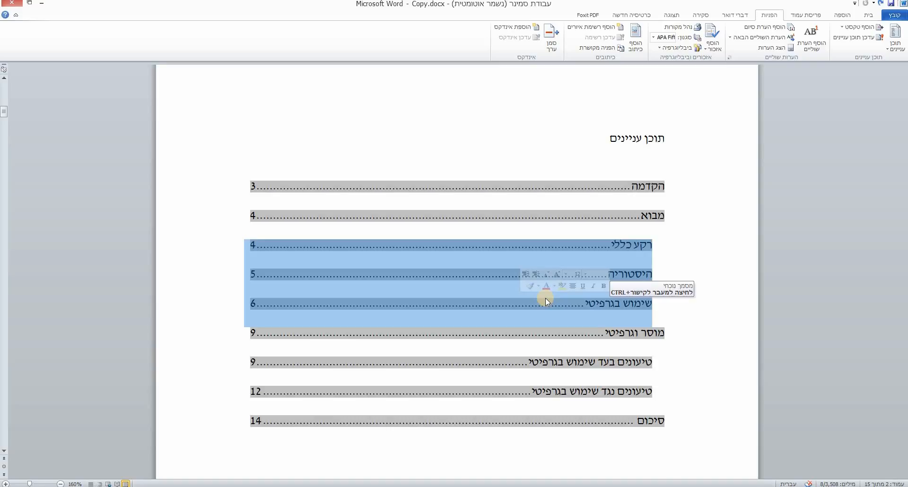
pyautogui.moveTo(654, 331); pyautogui.dragTo(569, 376)
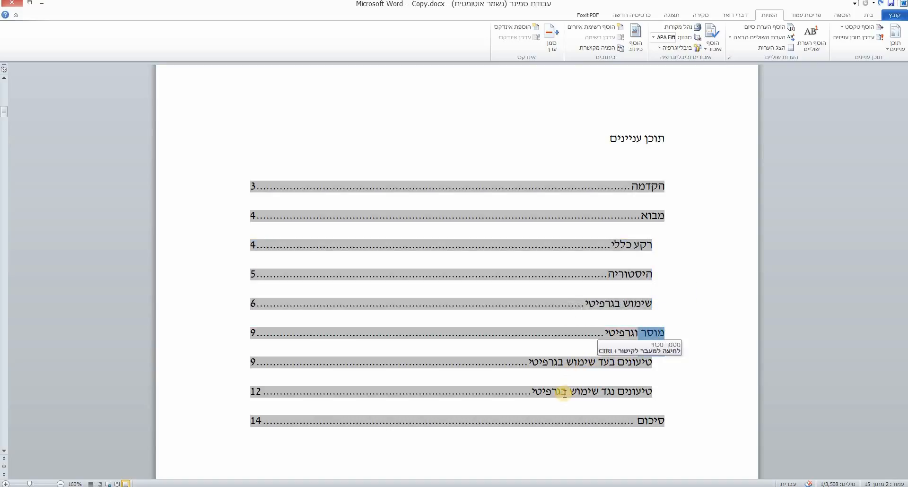
pyautogui.click(640, 420)
pyautogui.scroll(-10, 618, 285)
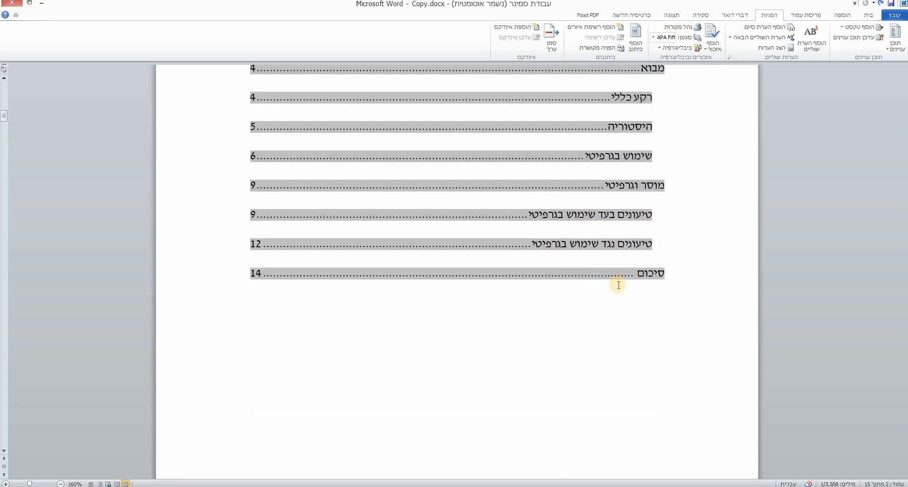
pyautogui.scroll(-7, 617, 292)
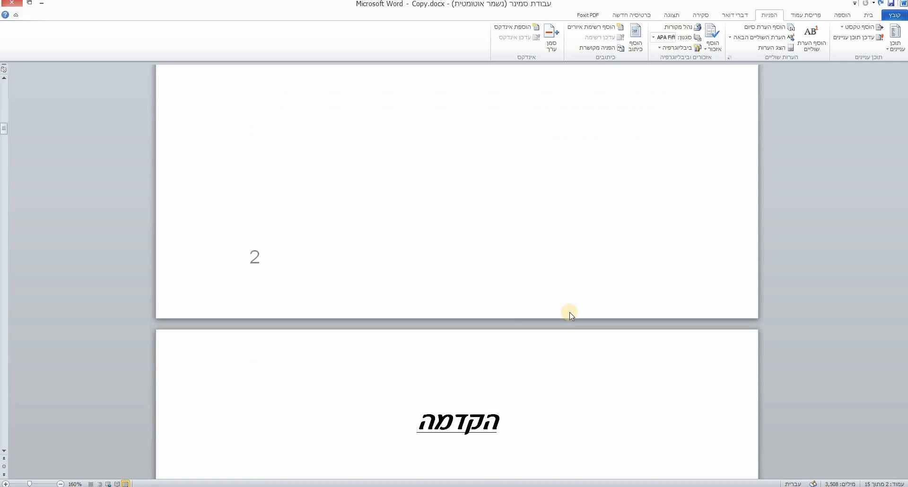
pyautogui.click(505, 372)
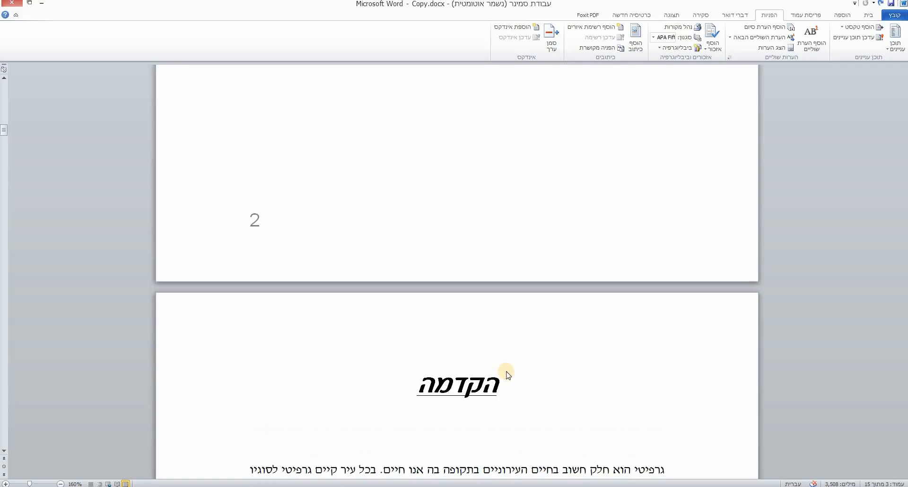
# Return to the table of contents and follow its היסטוריה entry to the matching heading in the paper
pyautogui.scroll(12, 511, 364)
pyautogui.click(469, 261)
pyautogui.scroll(2, 469, 261)
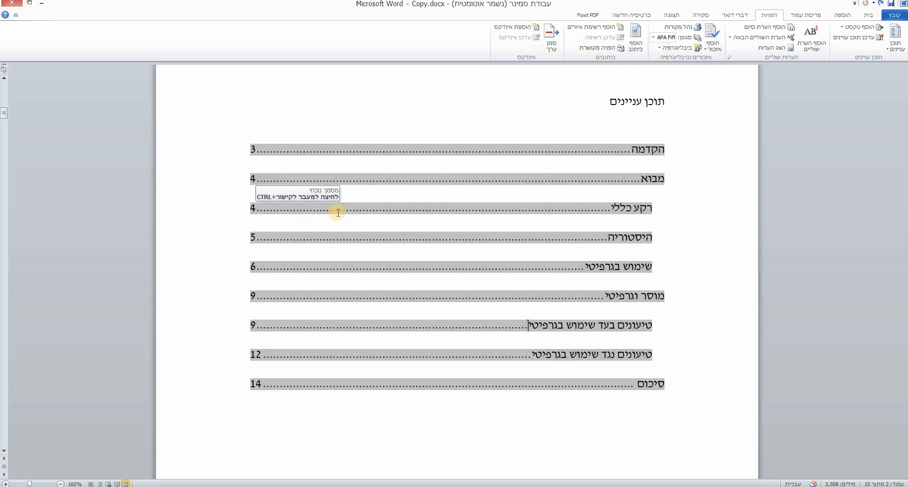
pyautogui.keyDown('ctrl'); pyautogui.click(260, 242); pyautogui.keyUp('ctrl')
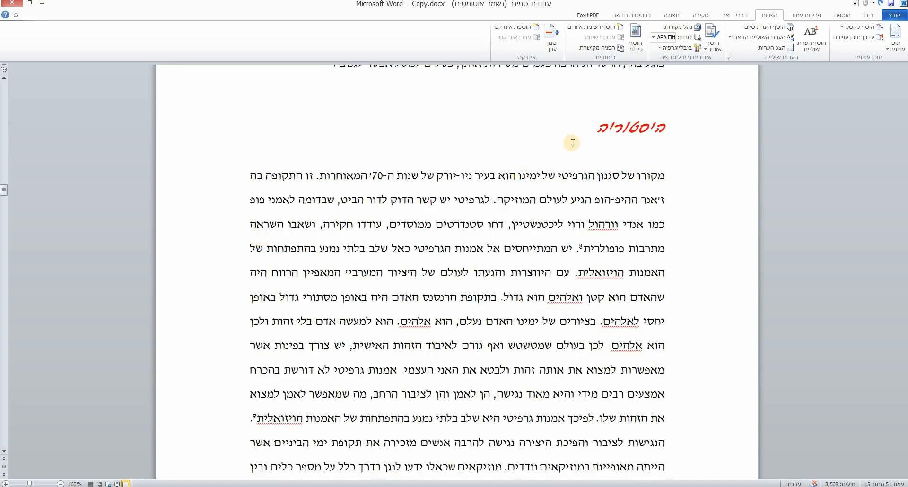
# Try the כותרת ראשית style on the היסטוריה heading and restore its כותרת משנה style
pyautogui.tripleClick(628, 126)
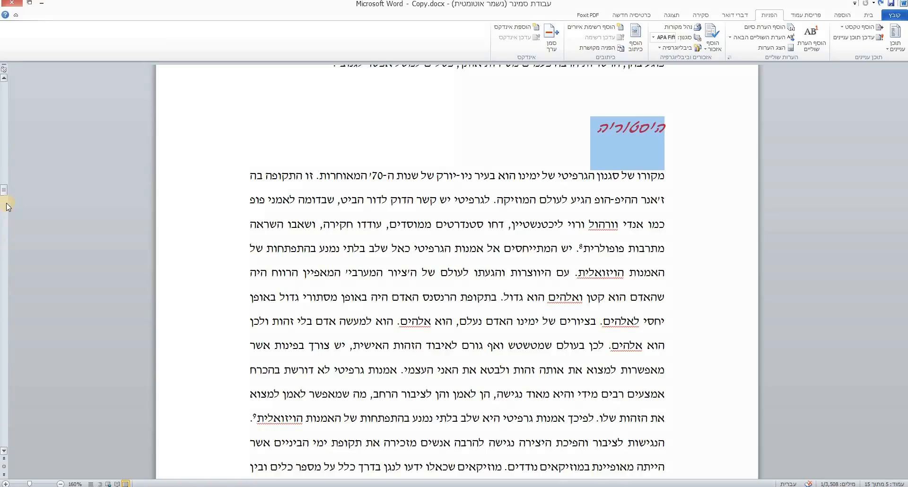
pyautogui.scroll(1, 3, 196)
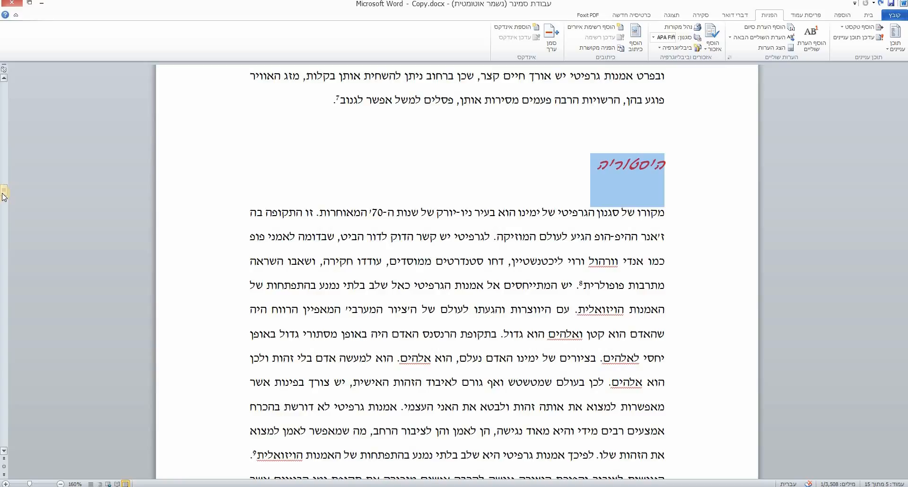
pyautogui.click(872, 18)
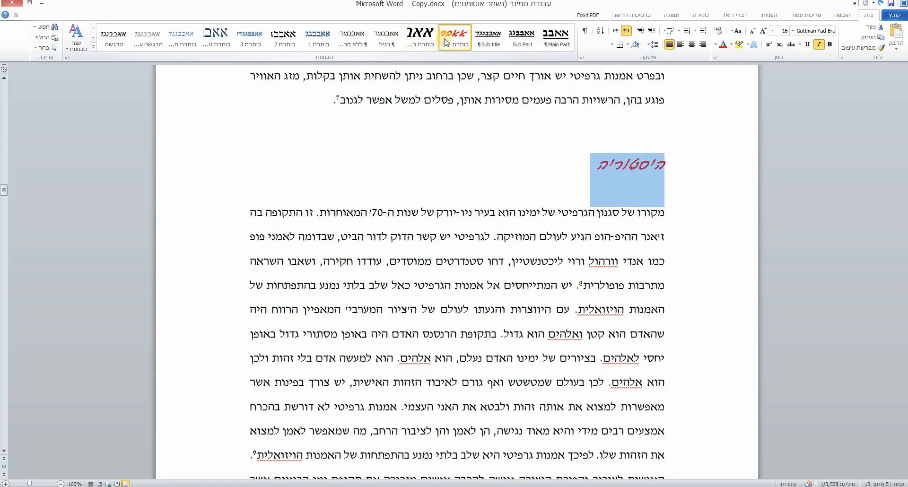
pyautogui.click(422, 37)
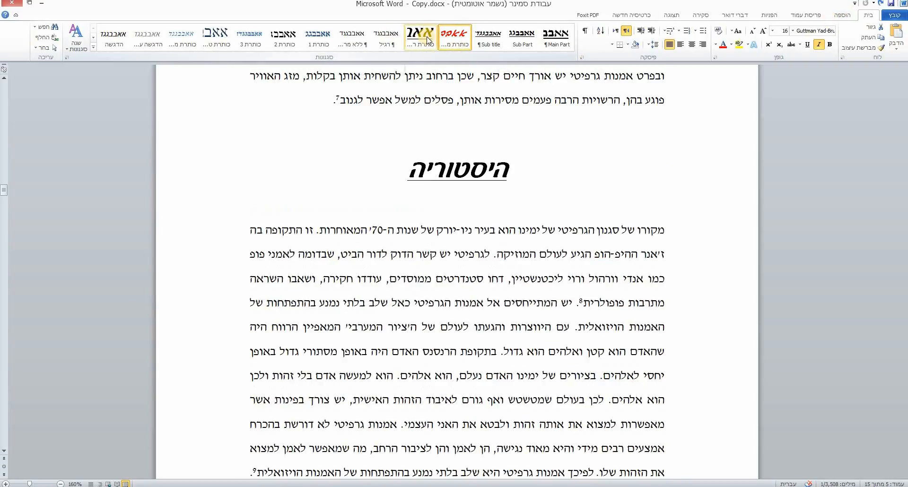
pyautogui.click(457, 39)
pyautogui.doubleClick(600, 174)
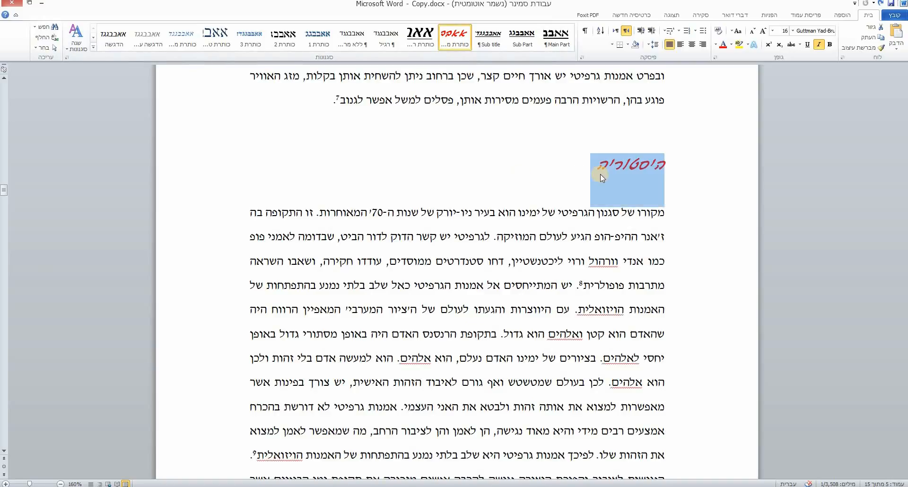